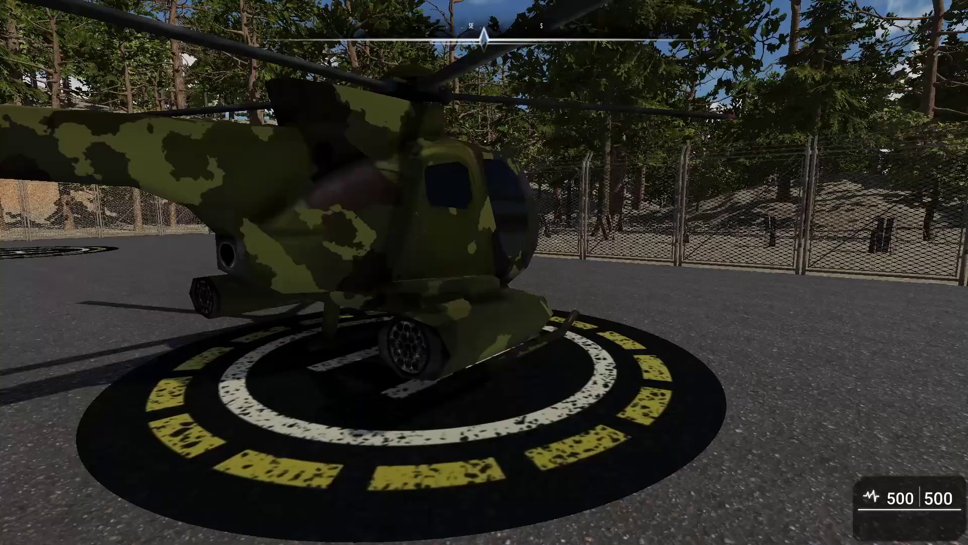
- Board the helicopter, lift off the helipad and climb over the forest toward the Crash Site
key("w")
key("e")
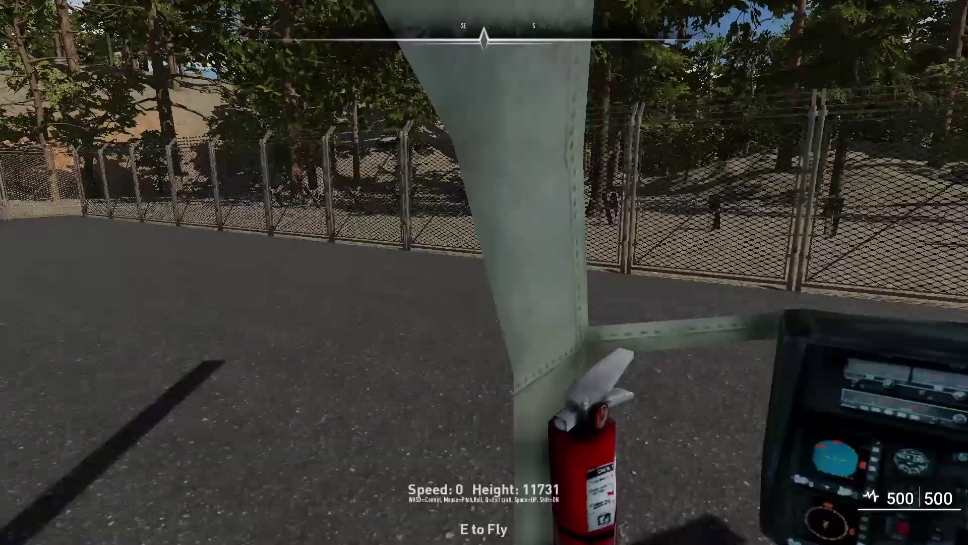
key("space")
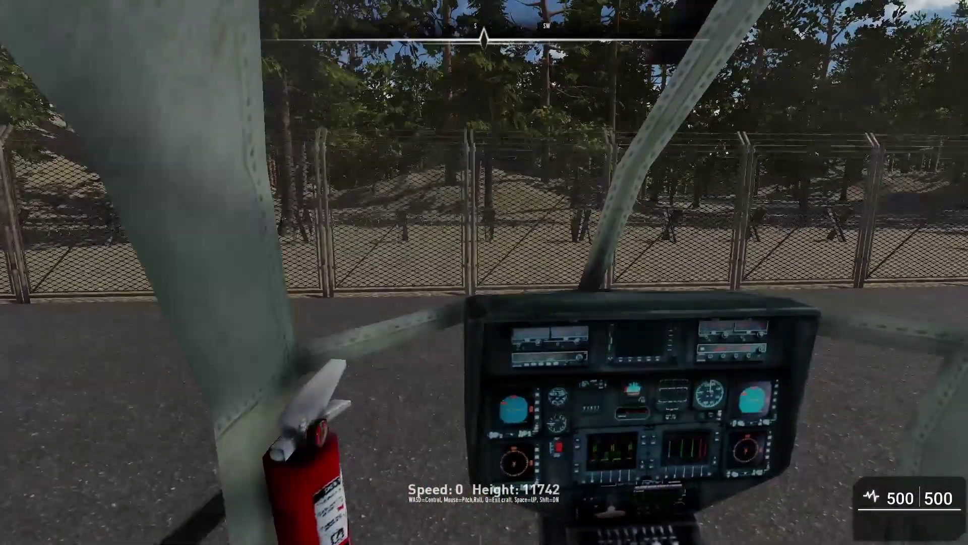
key("space")
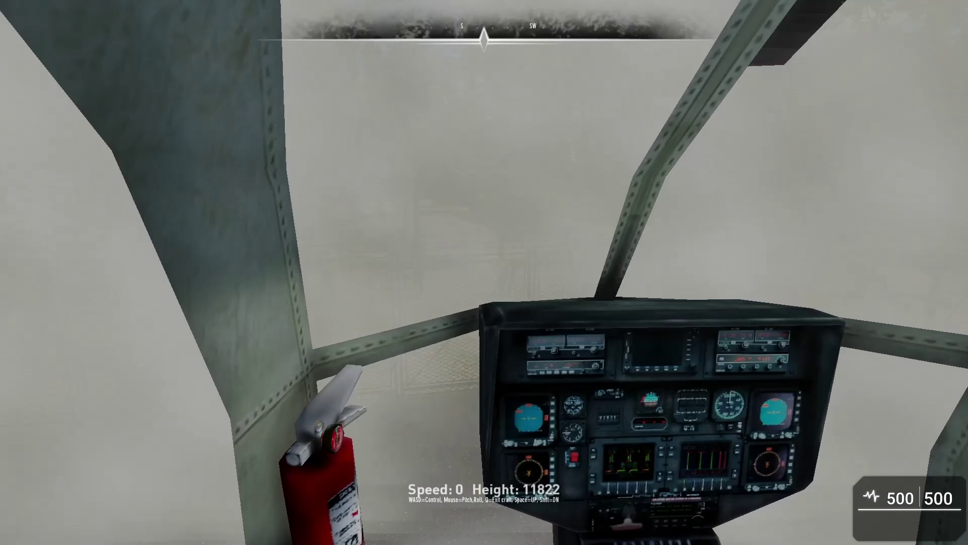
key("space")
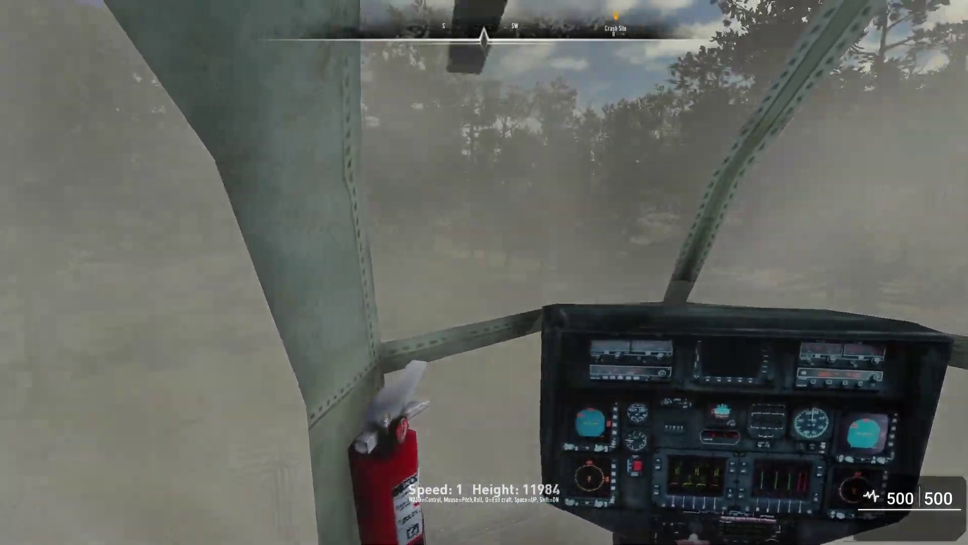
key("space")
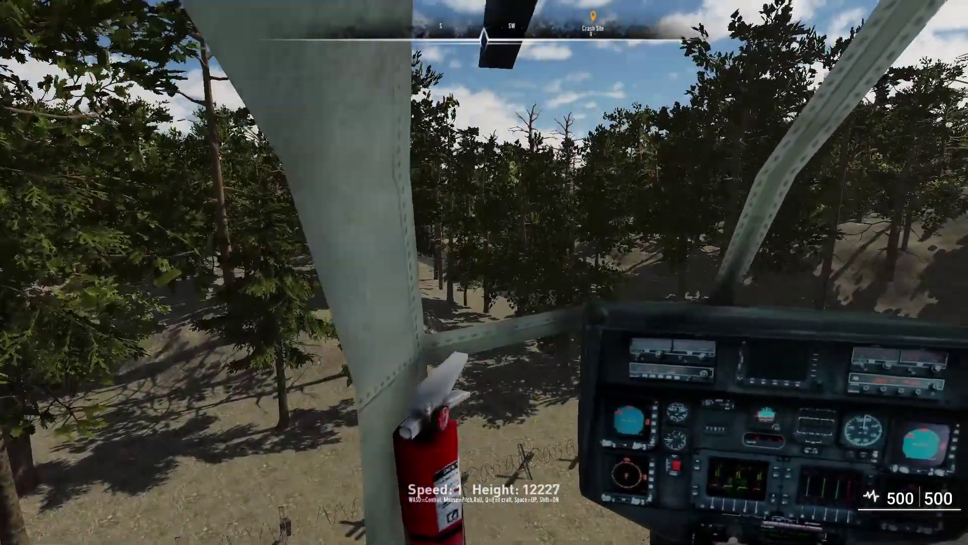
key("a")
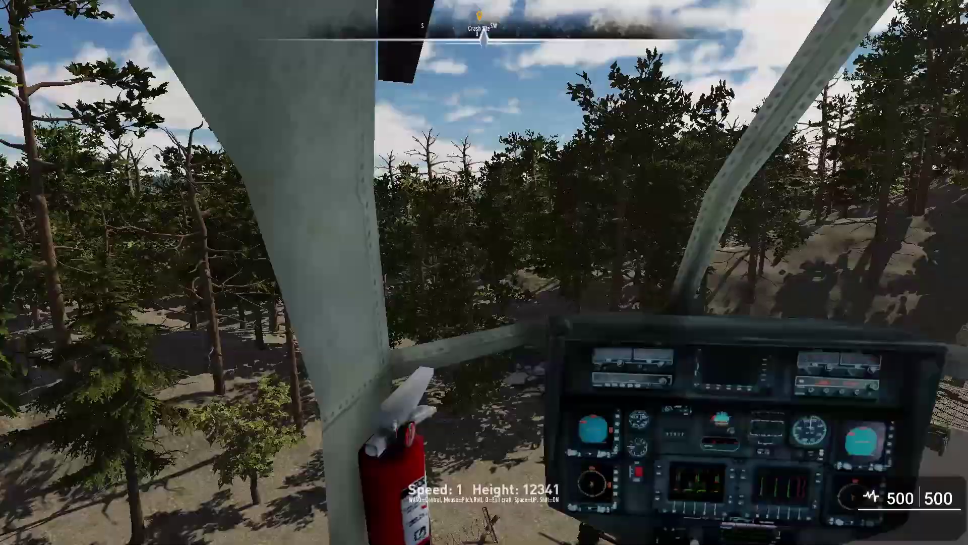
key("space")
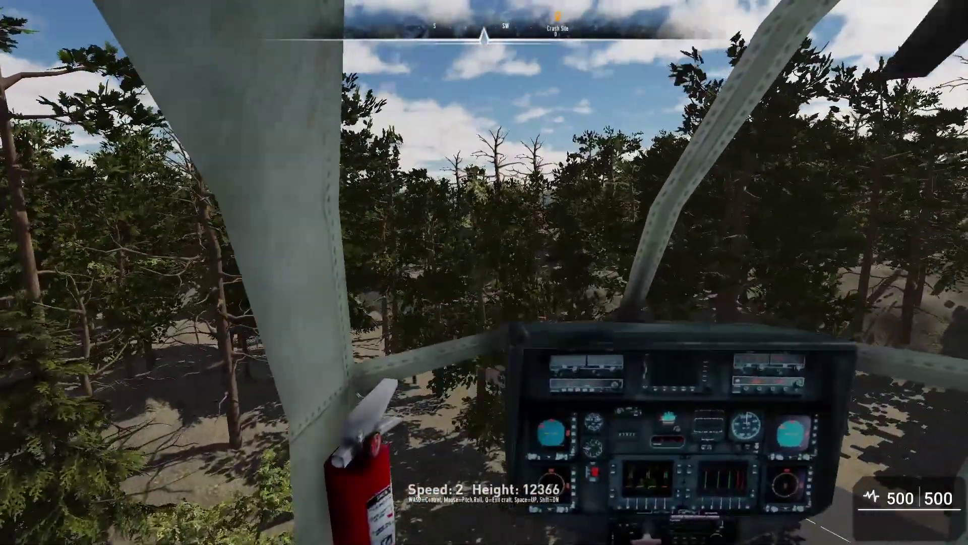
key("space")
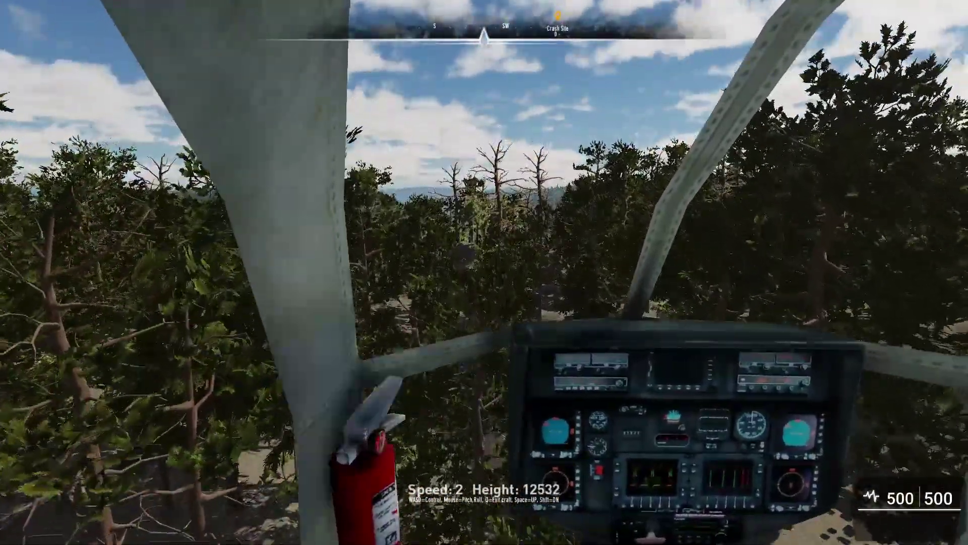
key("space")
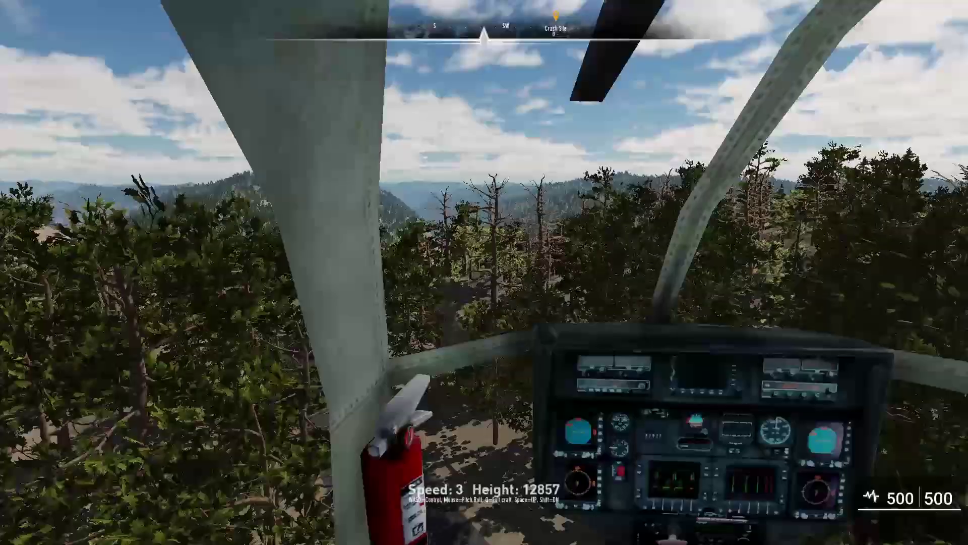
key("space")
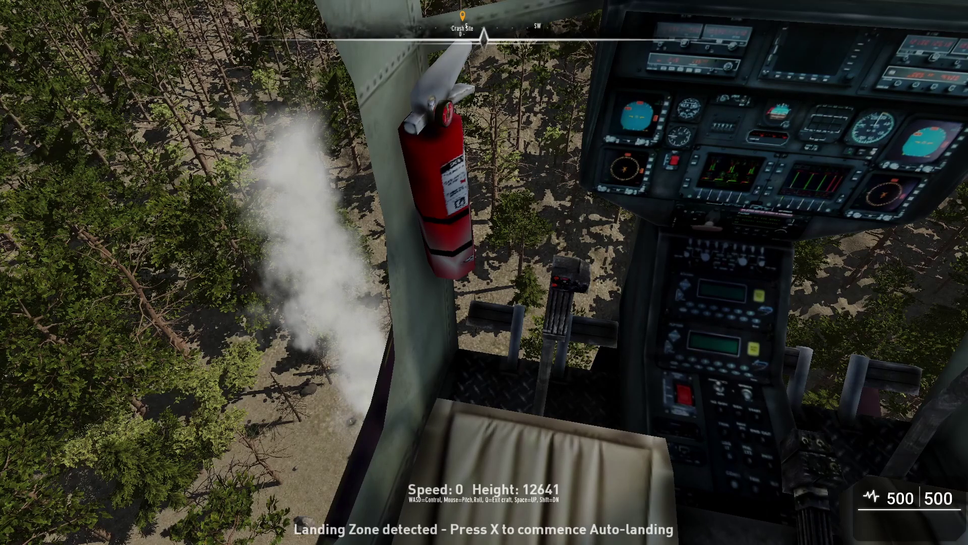
- Descend steadily from the hover onto the crash site, finally turning to face the smoking wreck
key("shift")
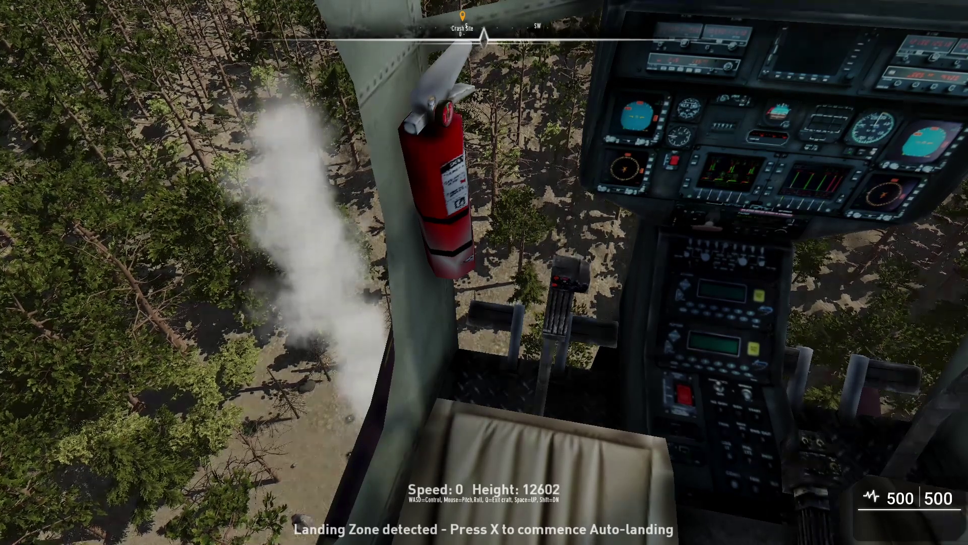
key("shift")
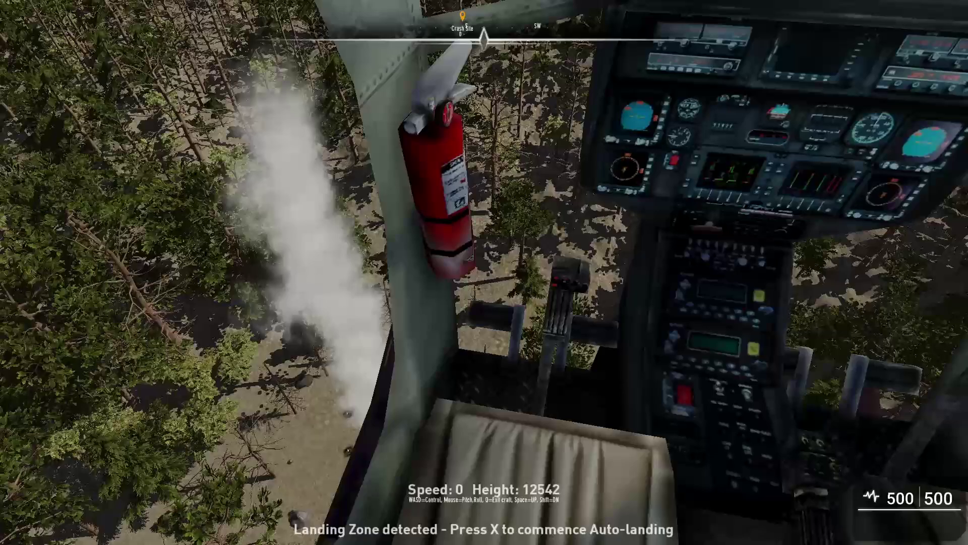
key("shift")
key("shift")
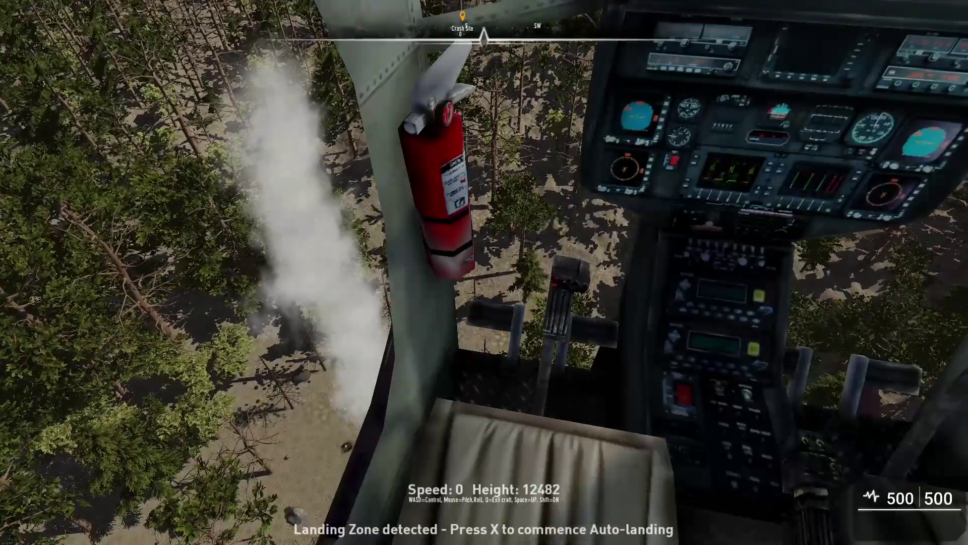
key("shift")
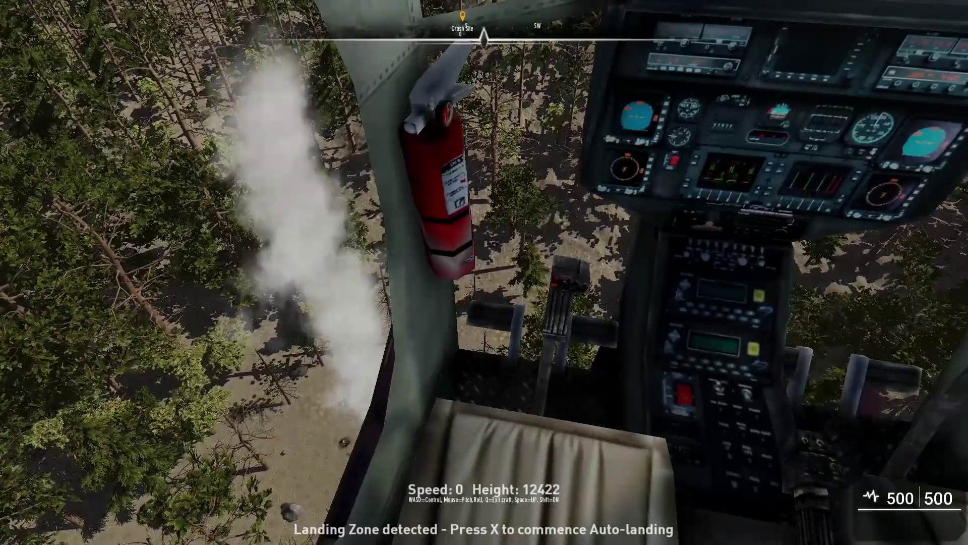
key("shift")
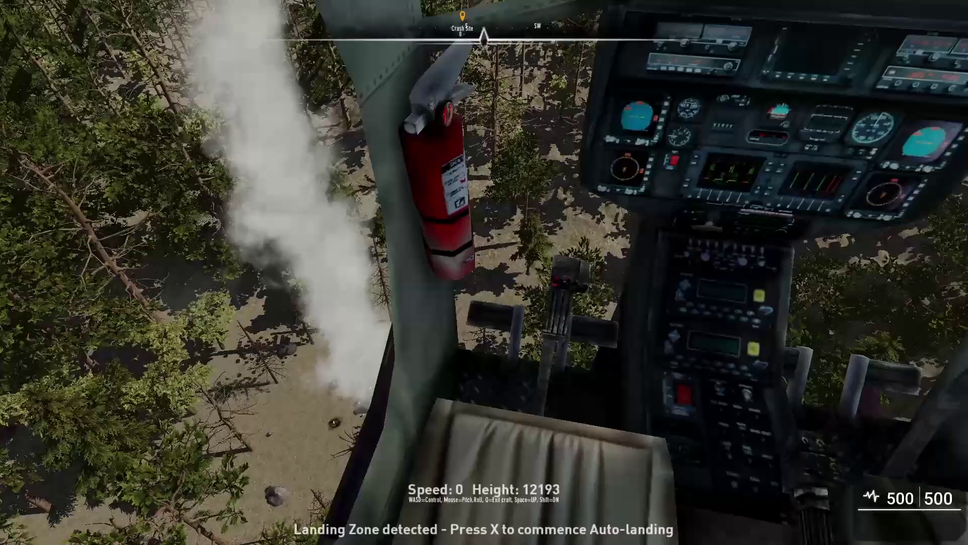
key("shift")
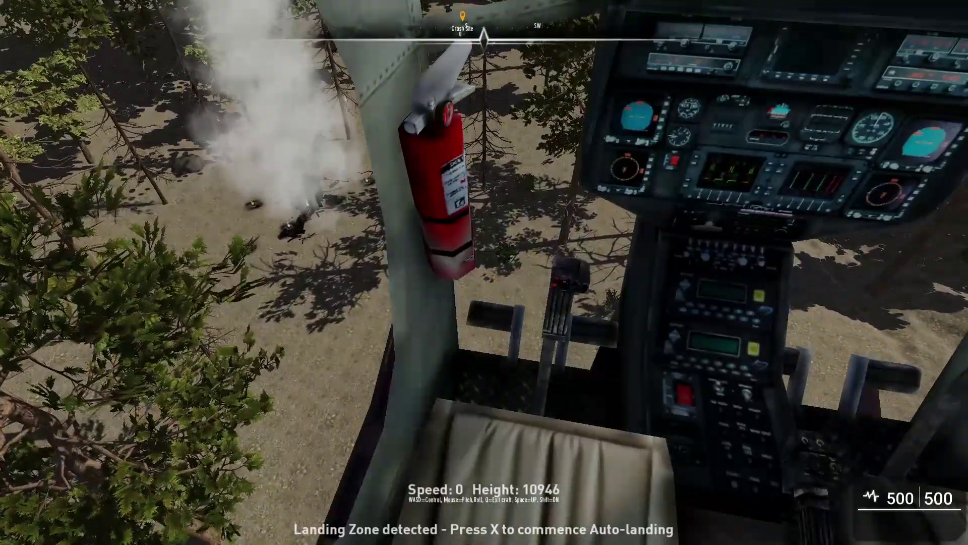
key("shift")
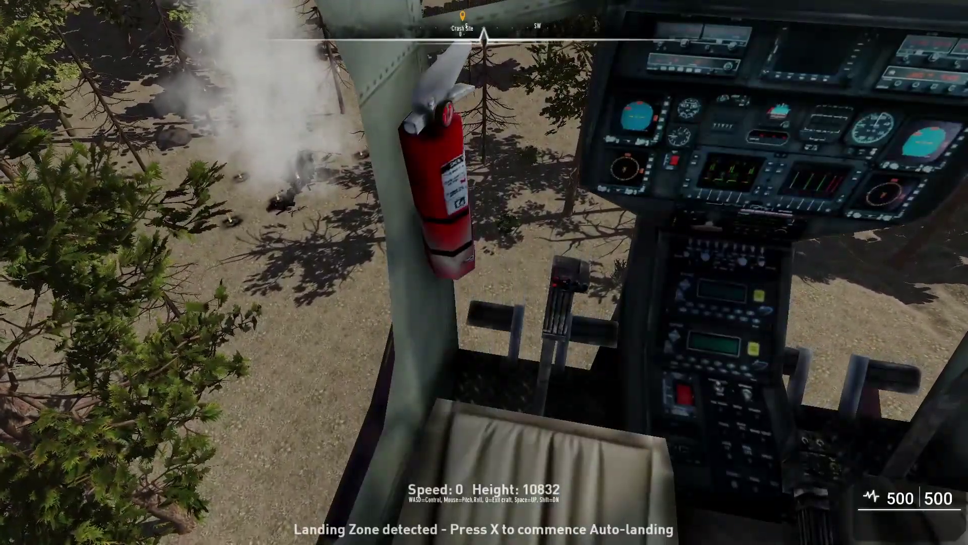
key("shift")
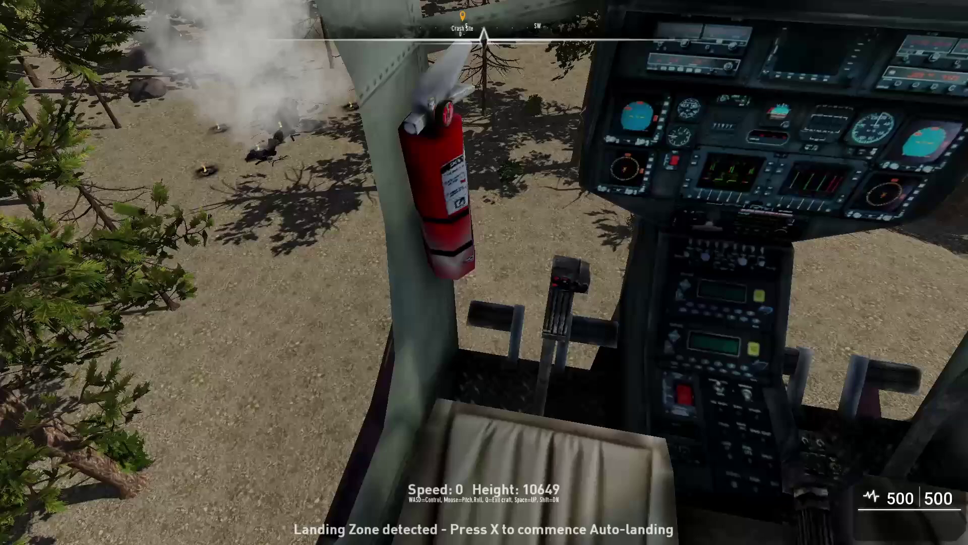
key("shift")
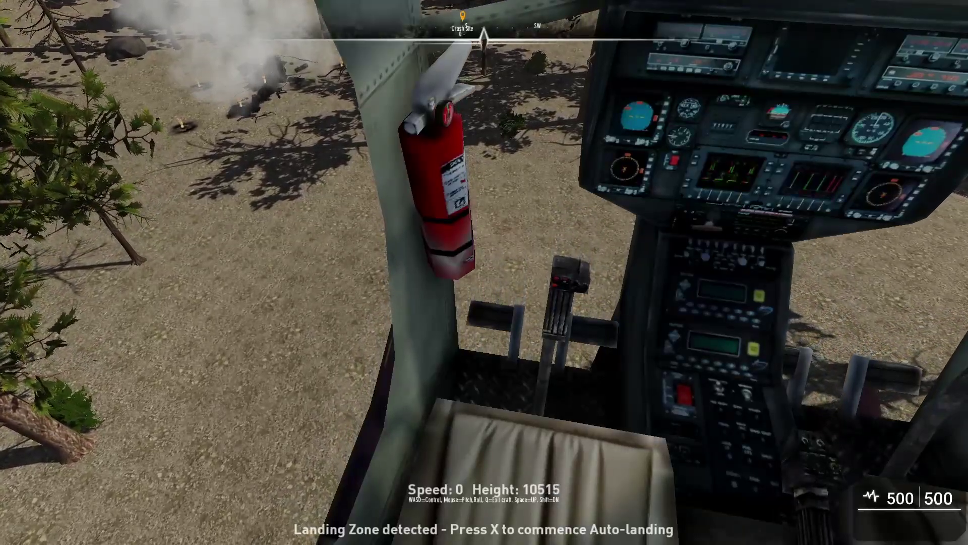
key("shift")
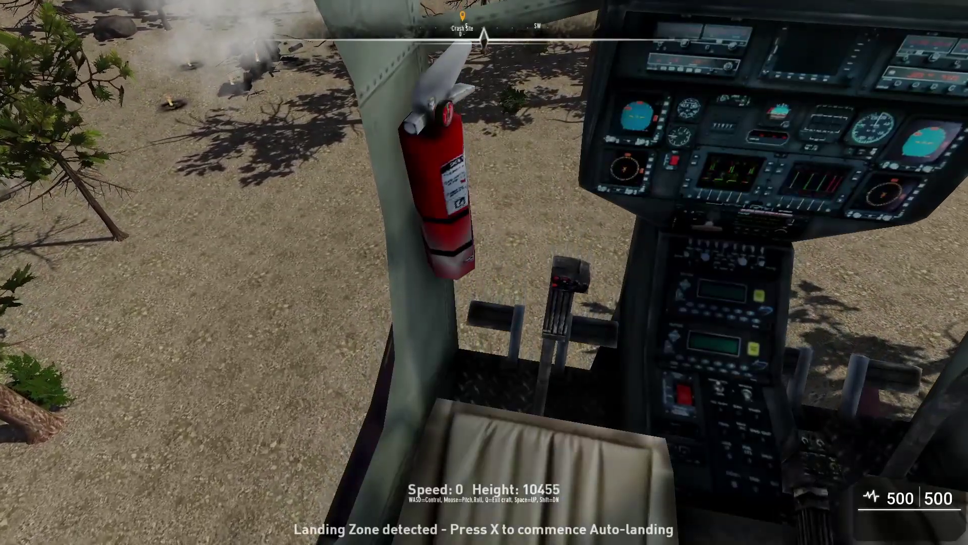
key("shift")
key("shift")
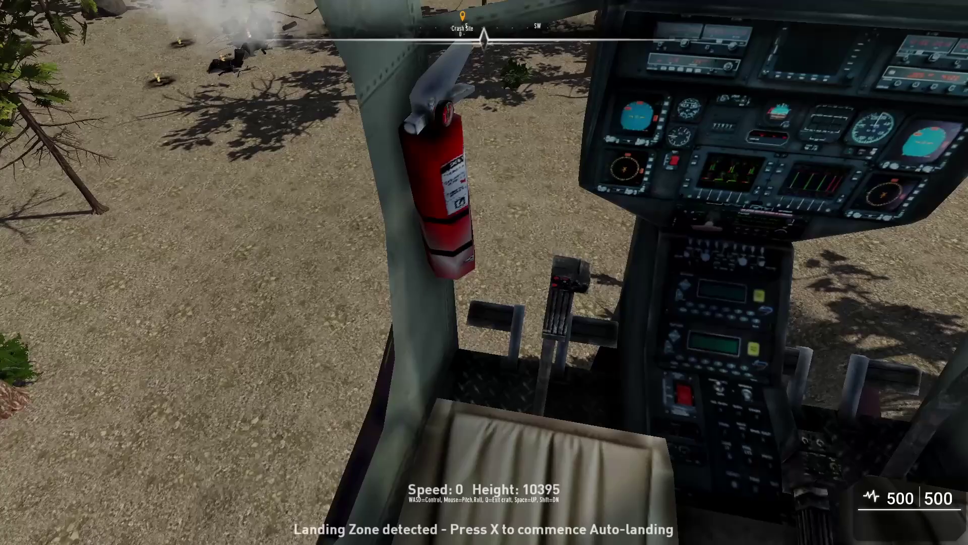
key("shift")
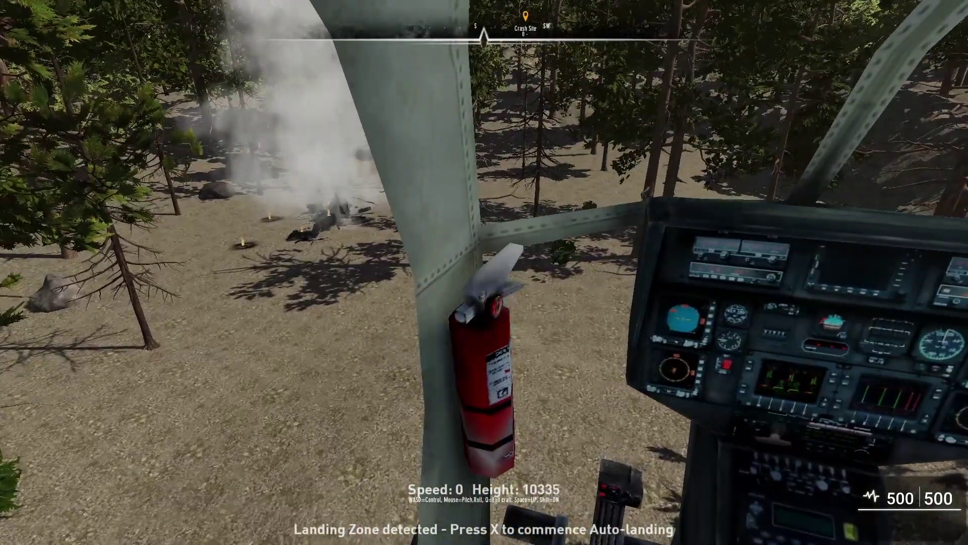
key("shift")
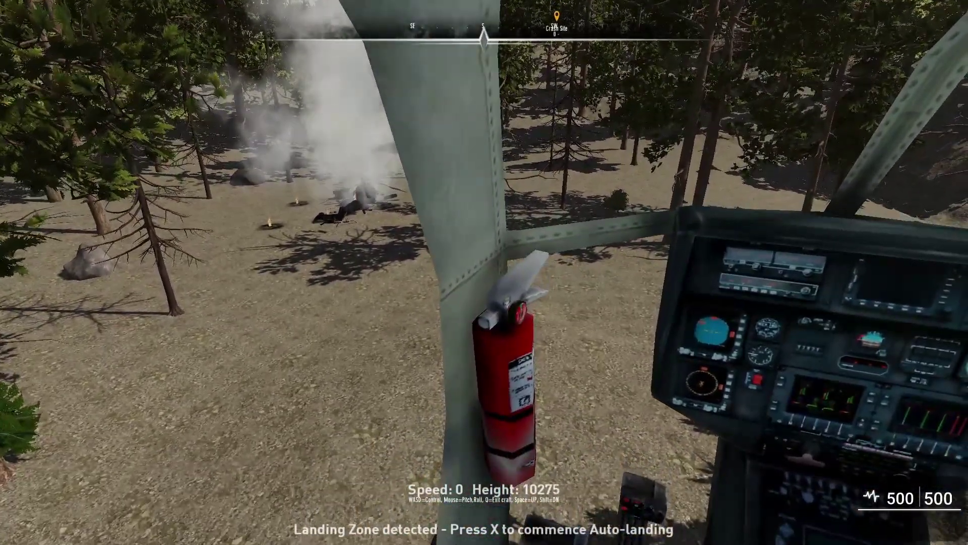
key("shift")
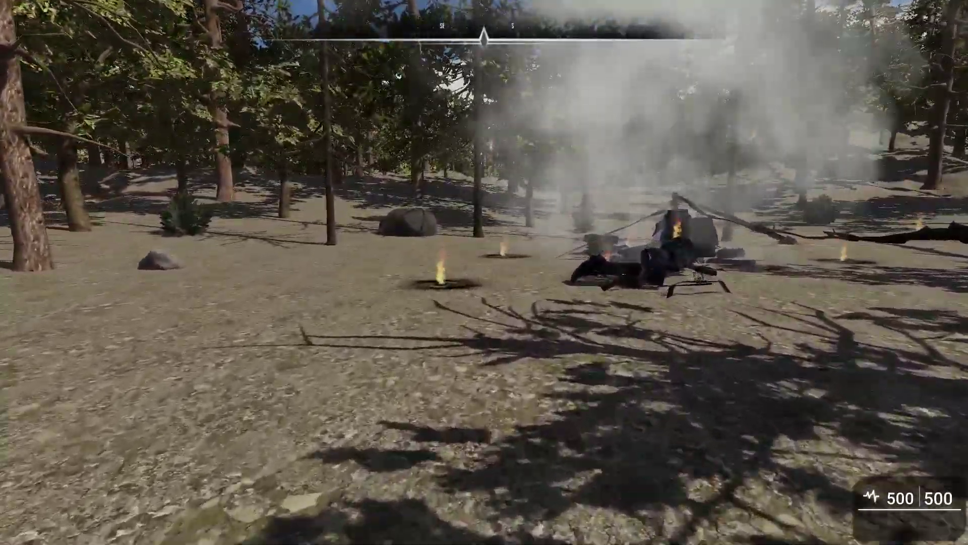
- Walk up to and back from the burning wreck and skeleton, then end test play
key("w")
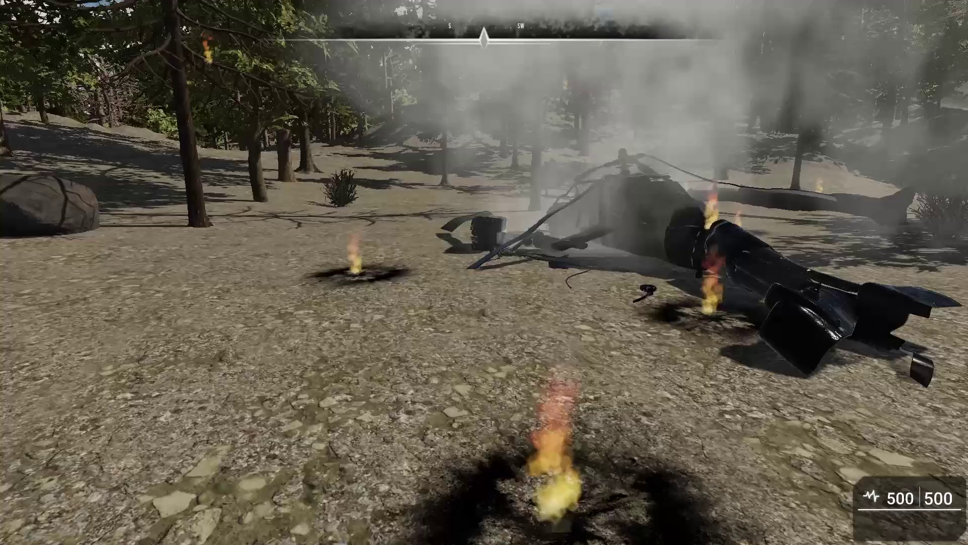
key("w")
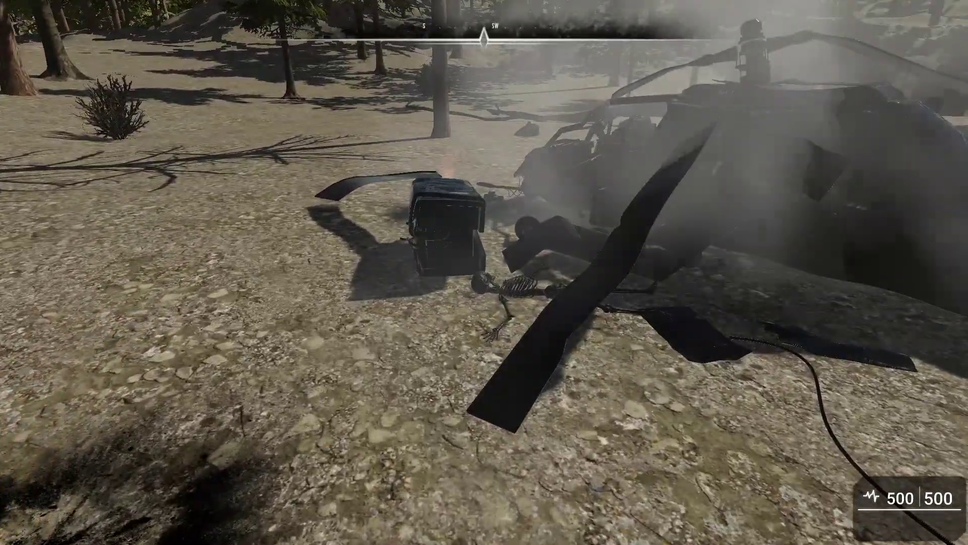
key("s")
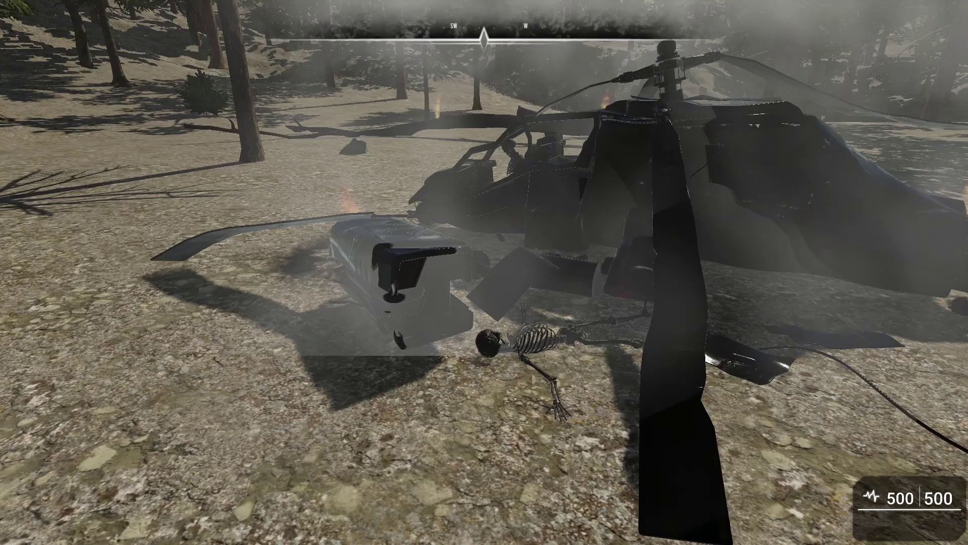
key("s")
key("s")
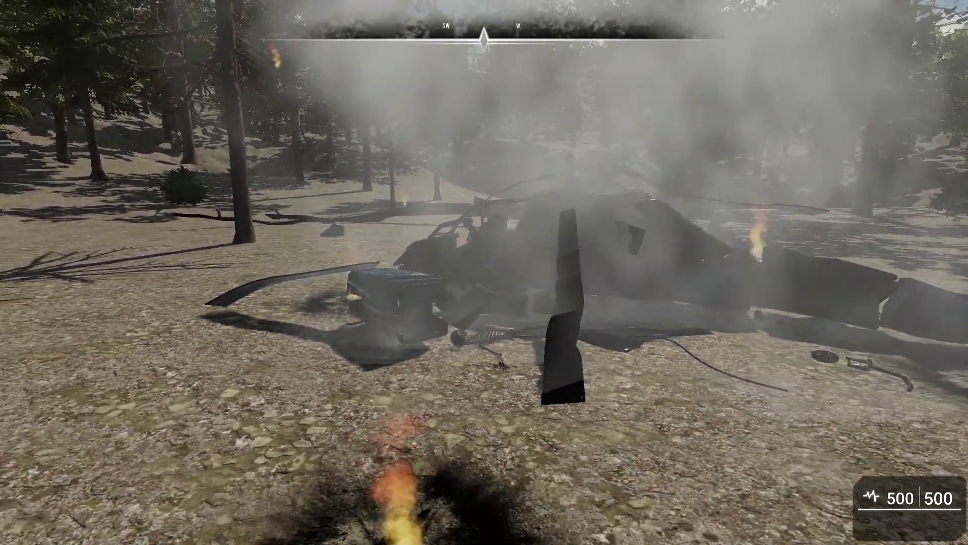
key("w")
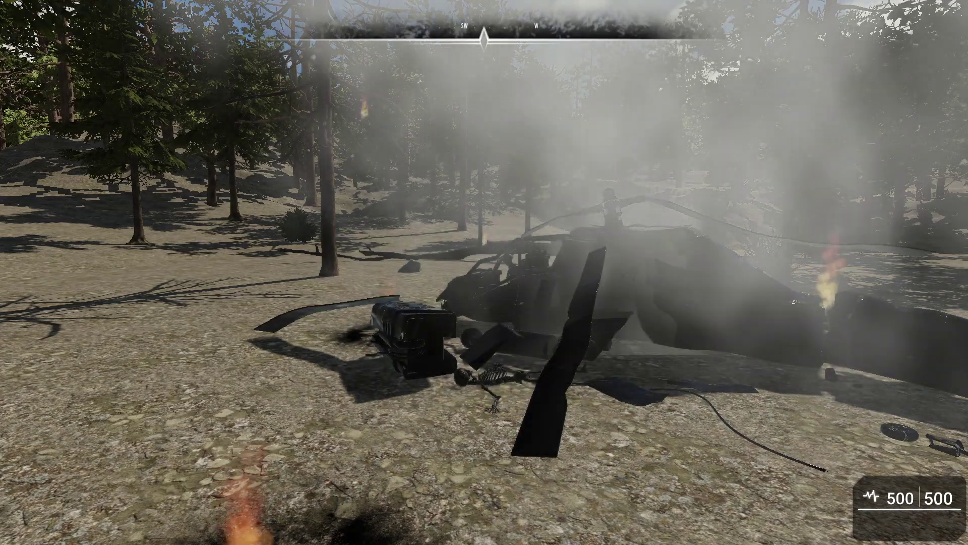
key("Escape")
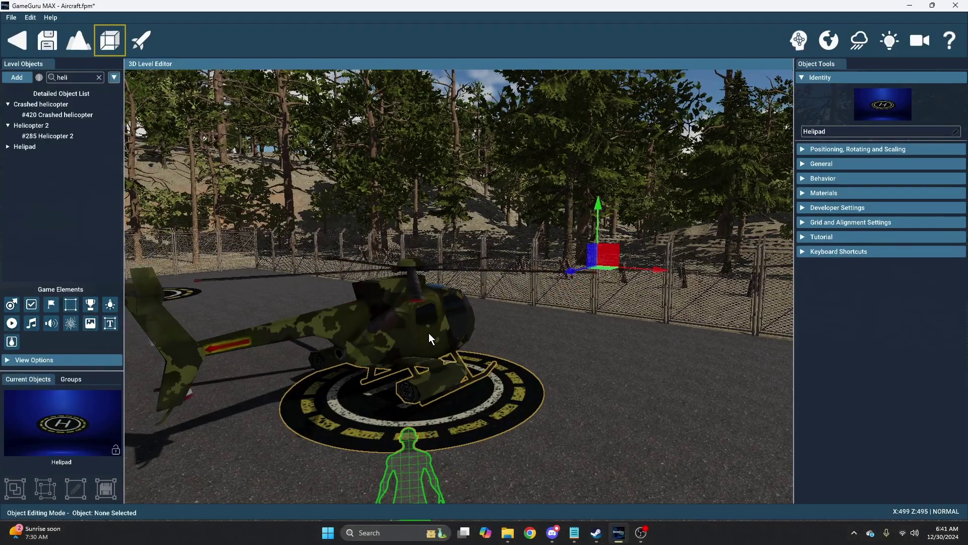
- Select Helicopter 2 and set its behaviour's Vehicle Type to VTOL-Vehicle
left_click(428, 331)
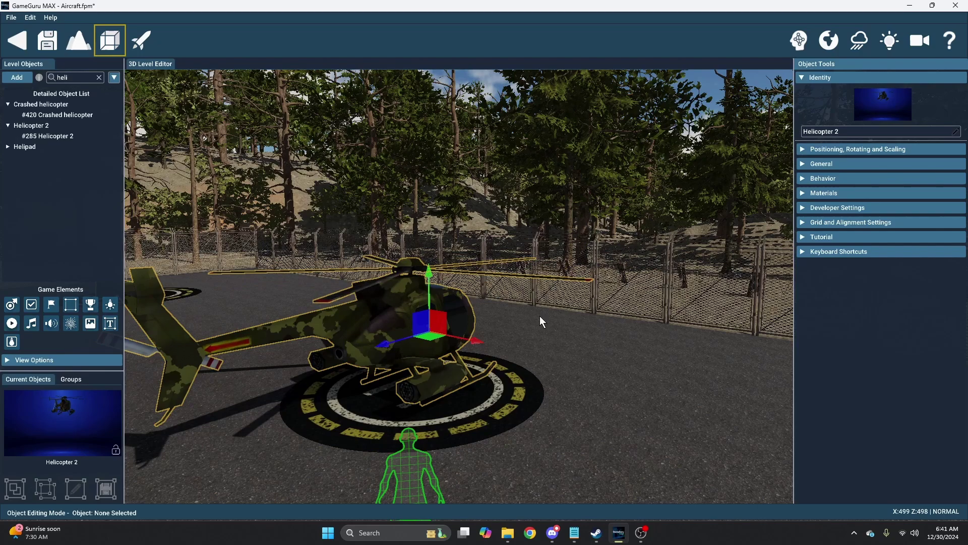
left_click(805, 178)
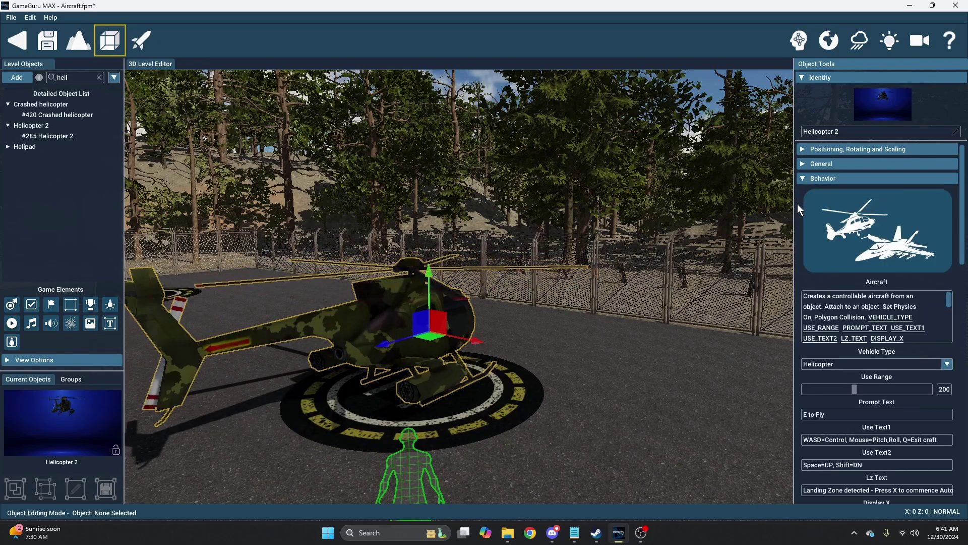
scroll(798, 204, "down", 1)
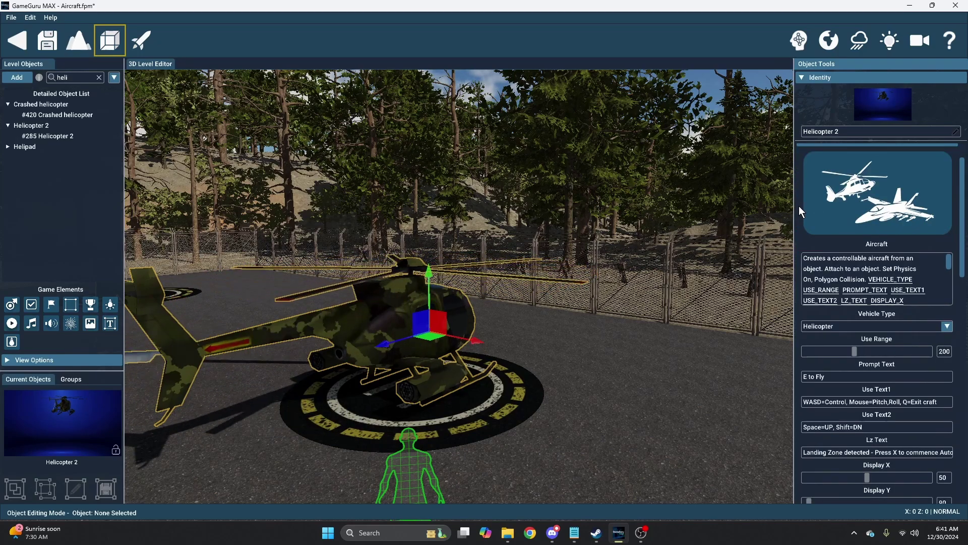
scroll(799, 205, "down", 1)
scroll(799, 205, "down", 2)
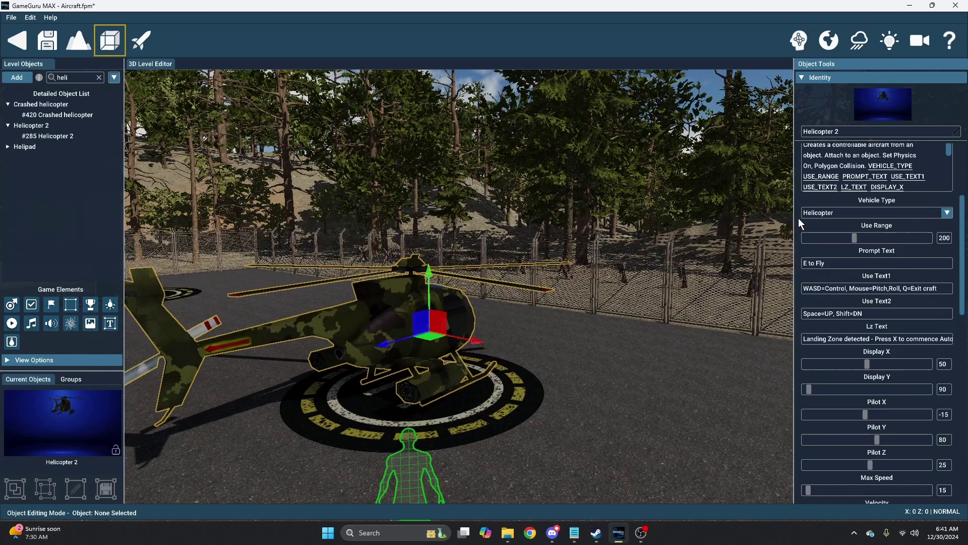
left_click(821, 217)
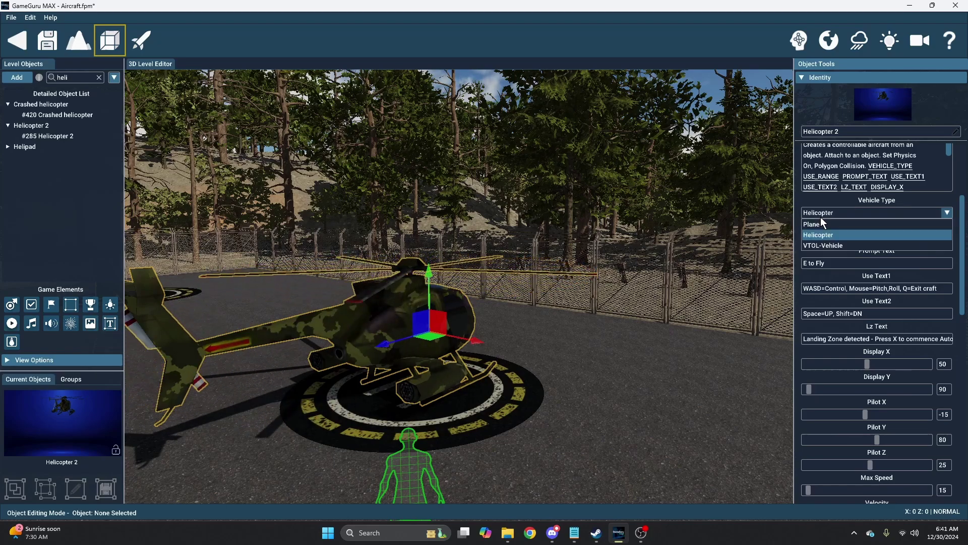
left_click(827, 245)
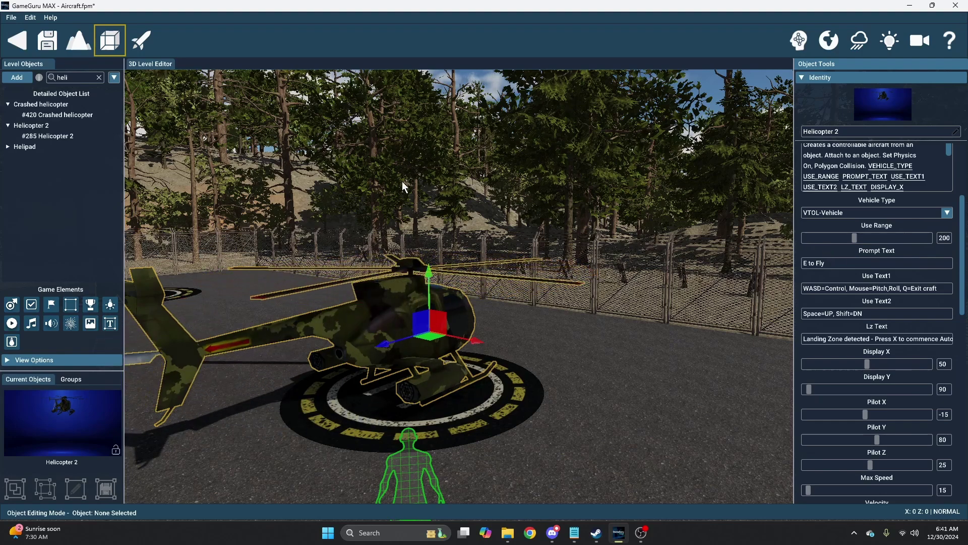
left_click(140, 41)
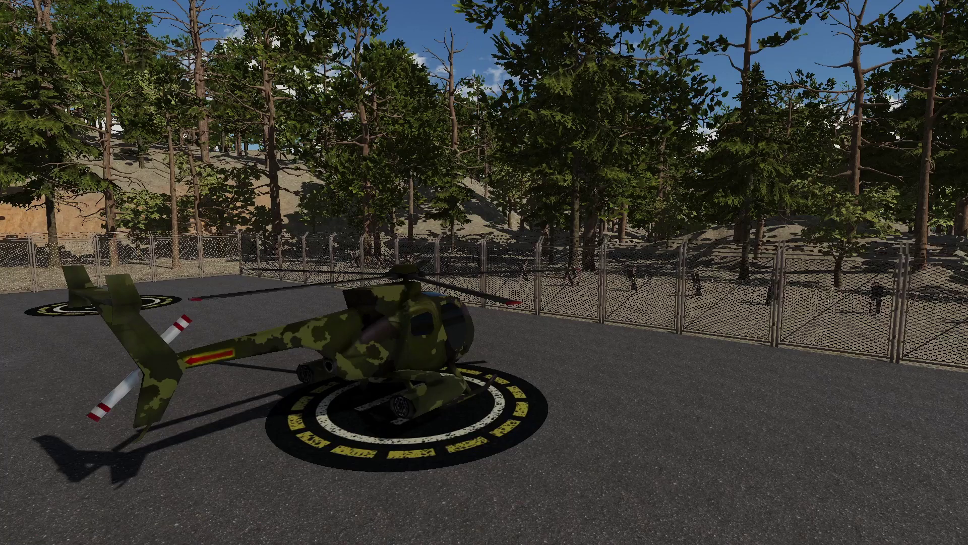
key("w")
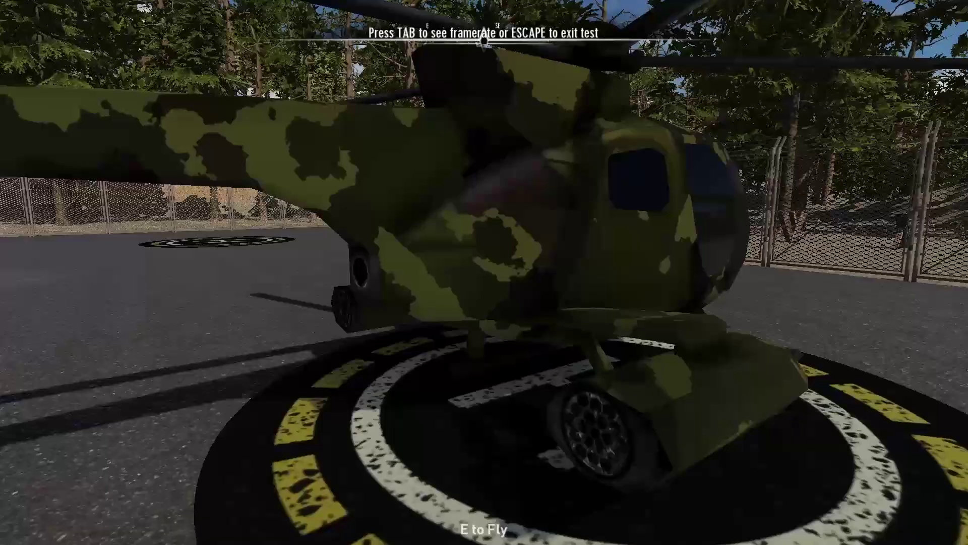
key("e")
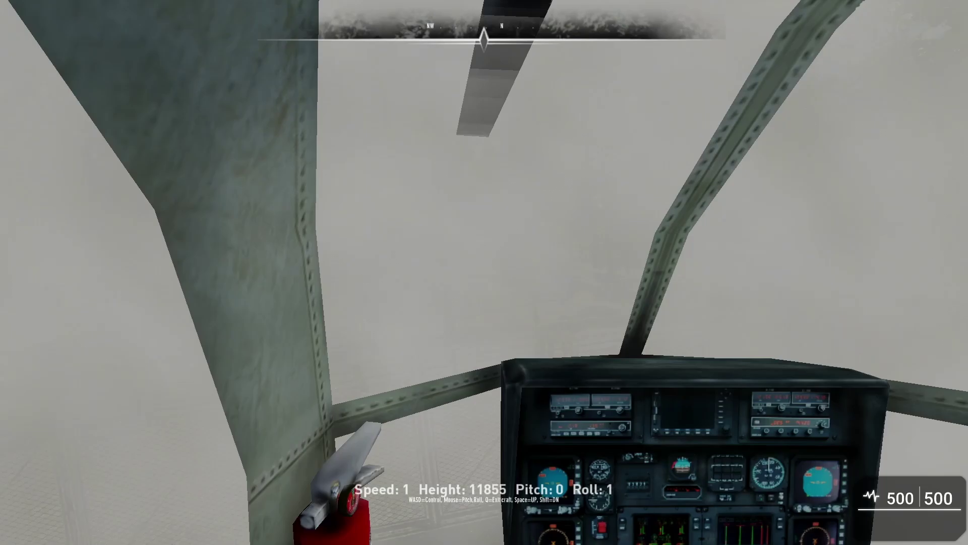
key("space")
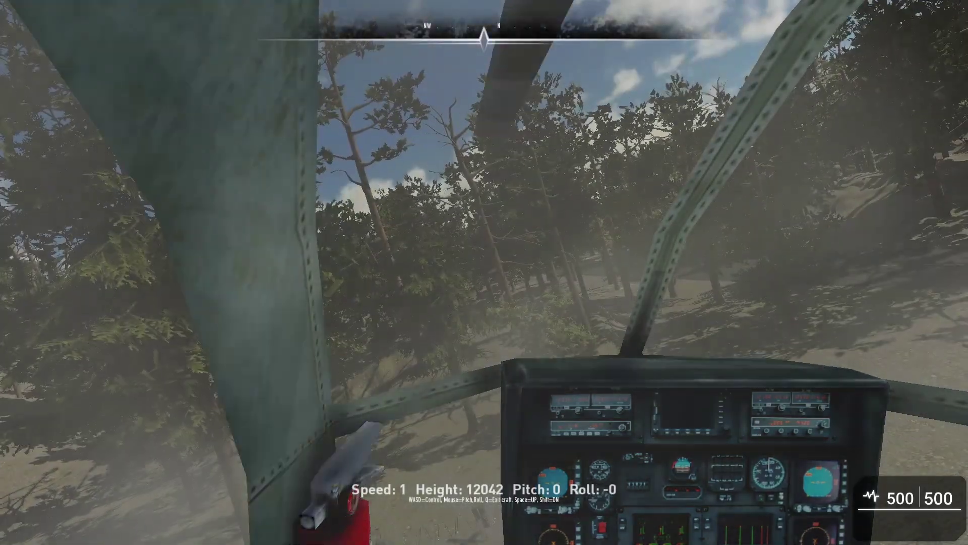
key("space")
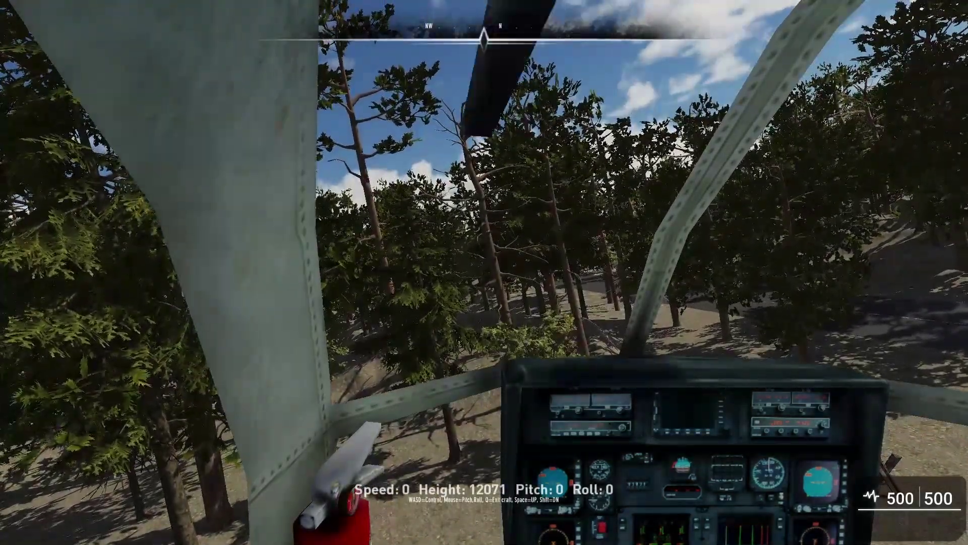
key("space")
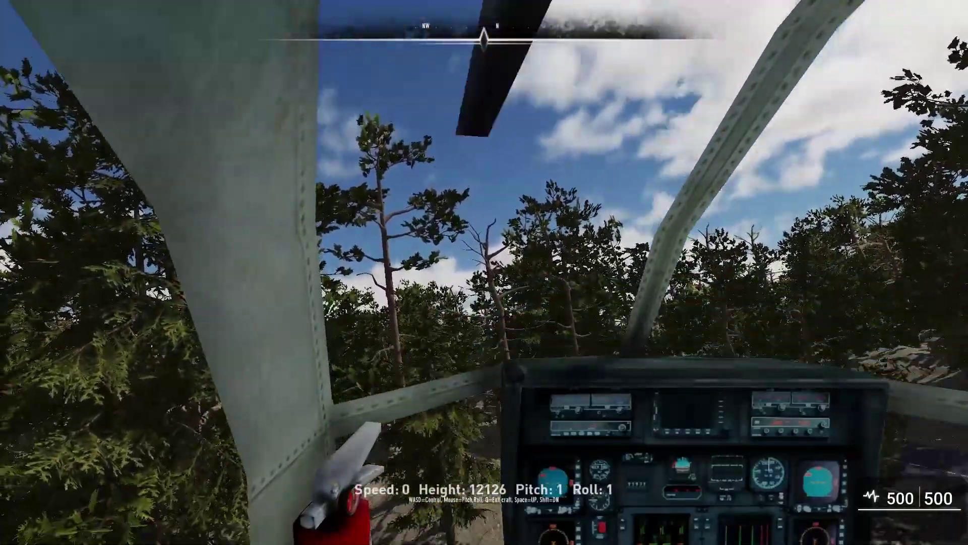
key("space")
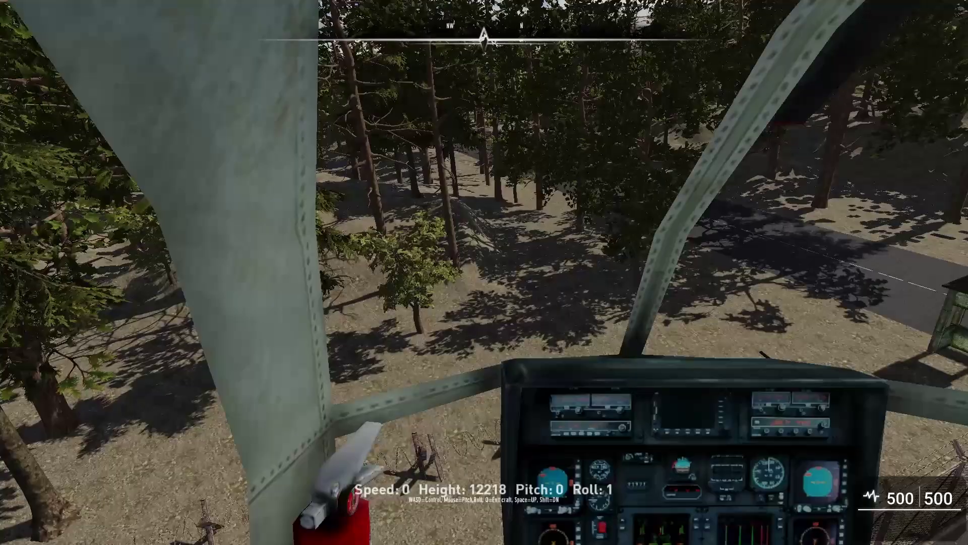
key("a")
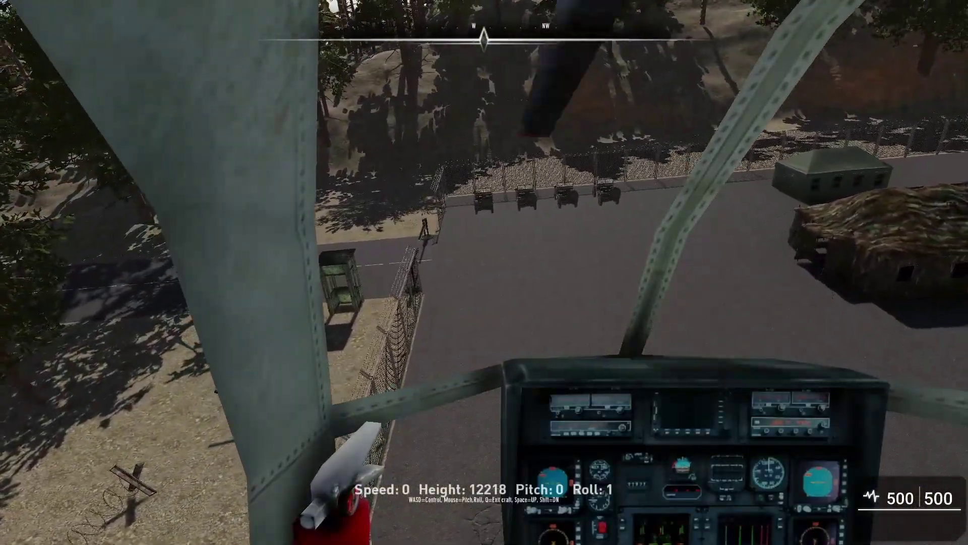
key("d")
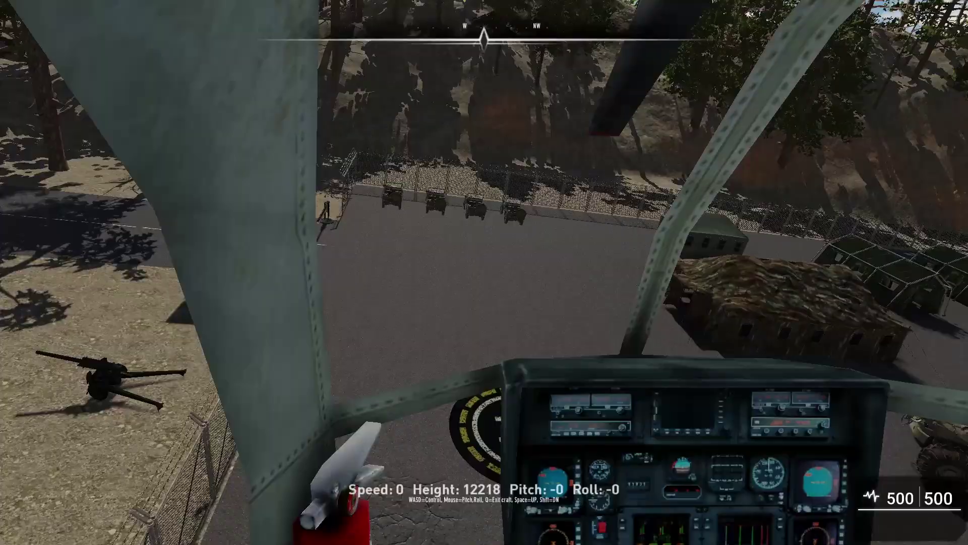
key("d")
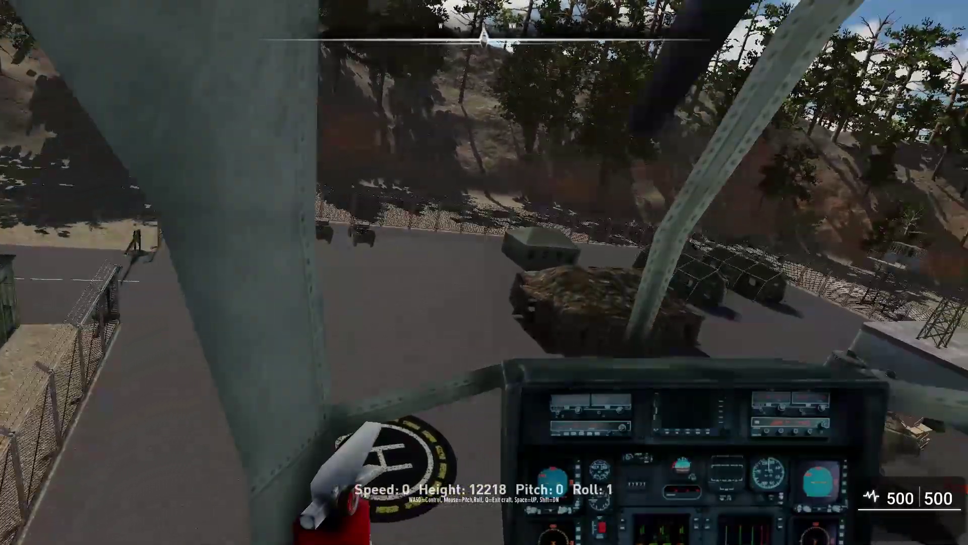
key("d")
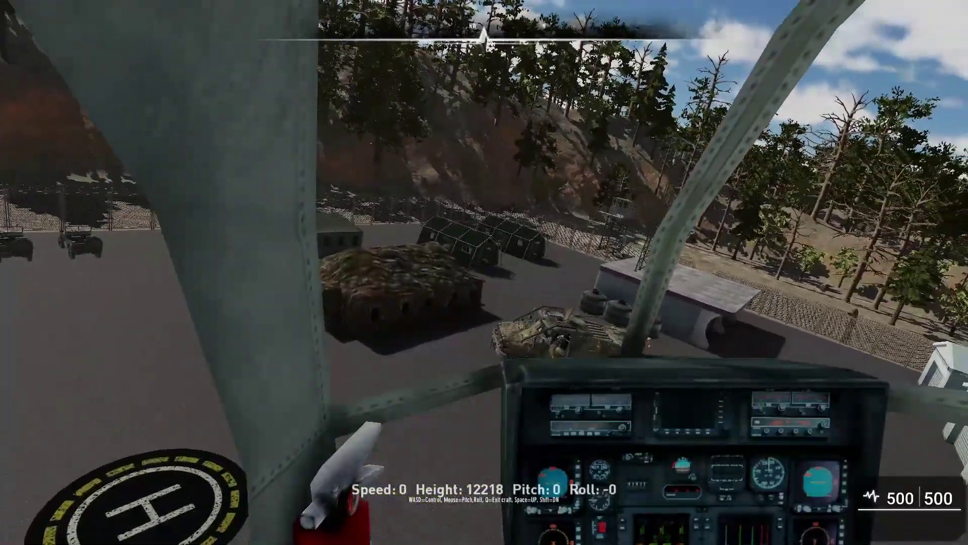
key("d")
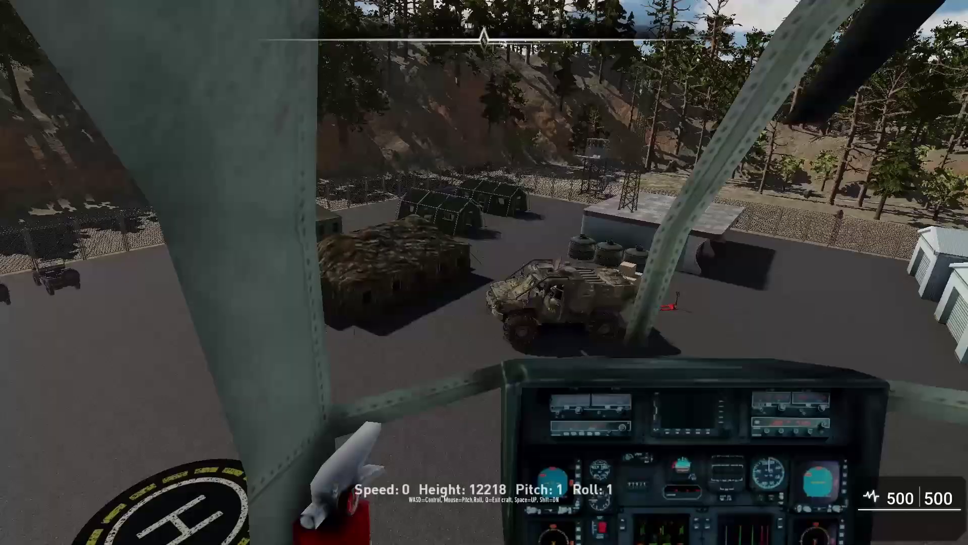
key("a")
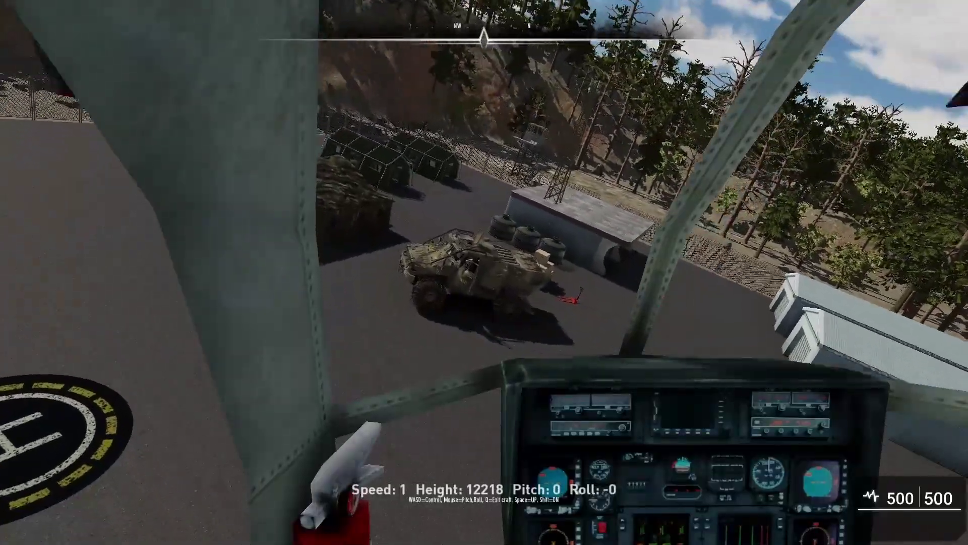
key("d")
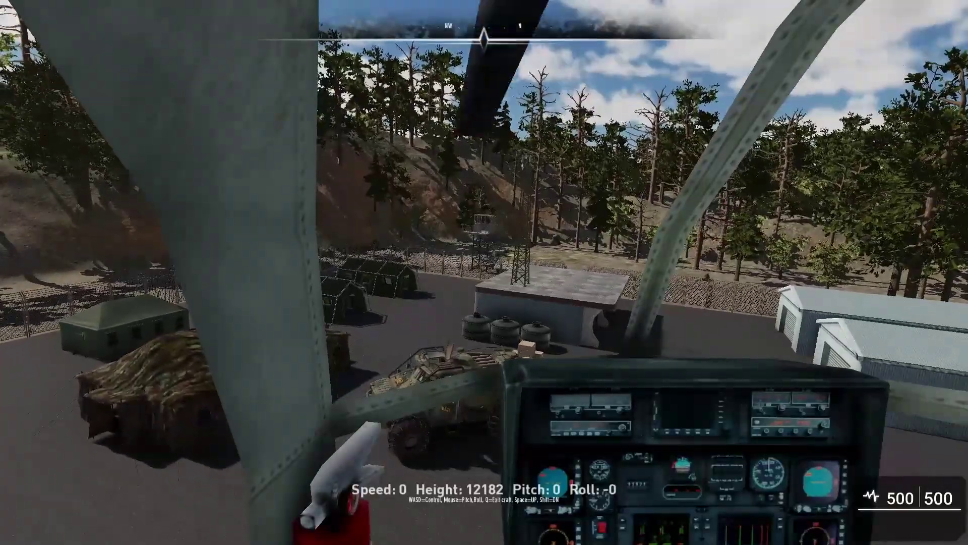
key("Escape")
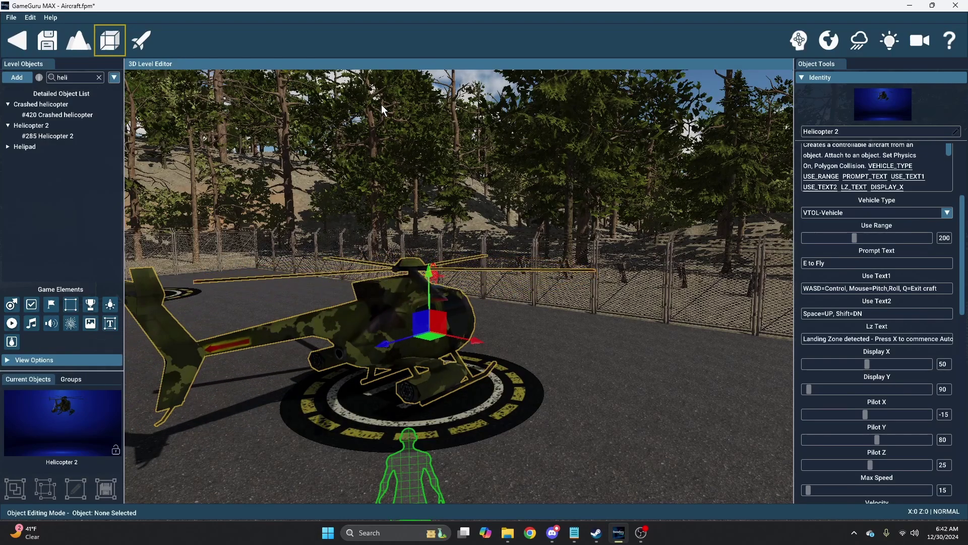
- Try Plane as the Vehicle Type, then set it back to Helicopter
left_click(826, 213)
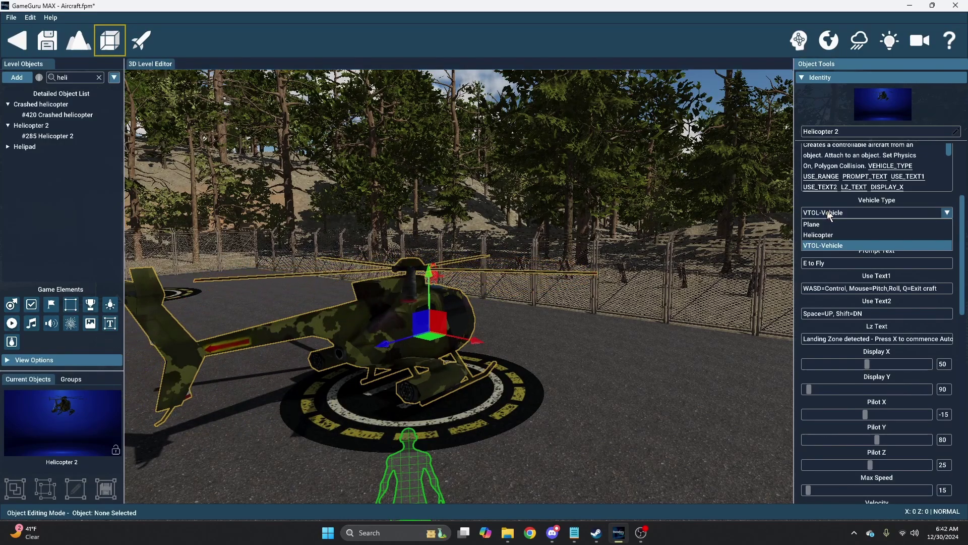
left_click(818, 225)
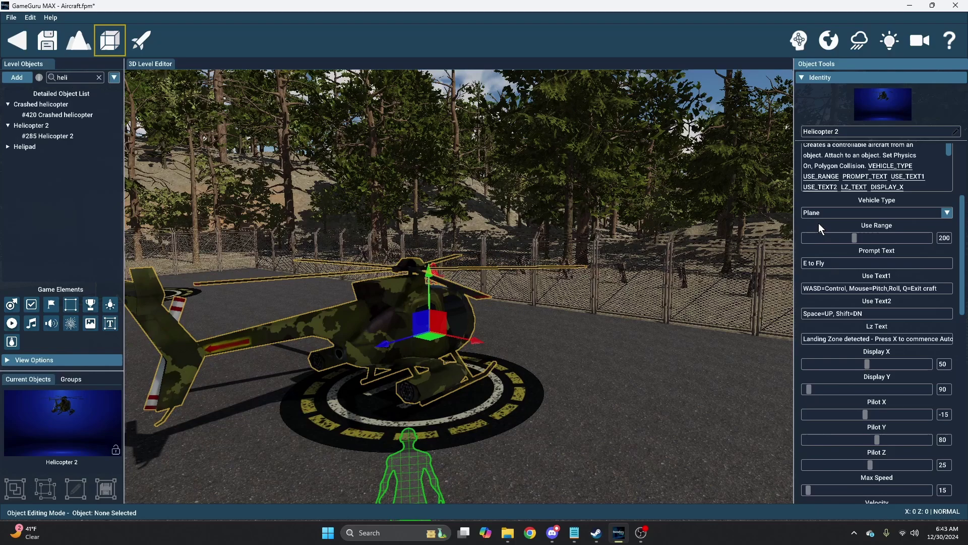
left_click(822, 213)
left_click(823, 234)
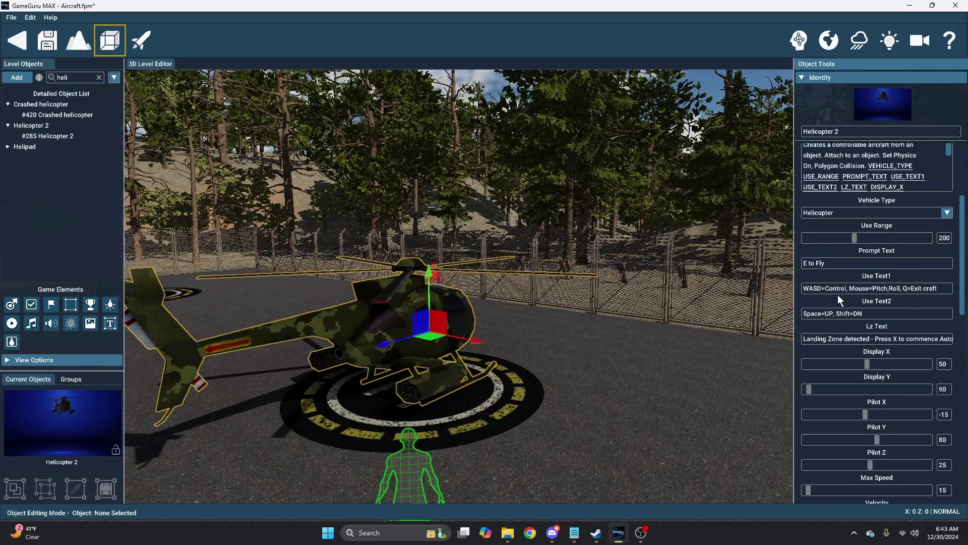
scroll(800, 289, "down", 1)
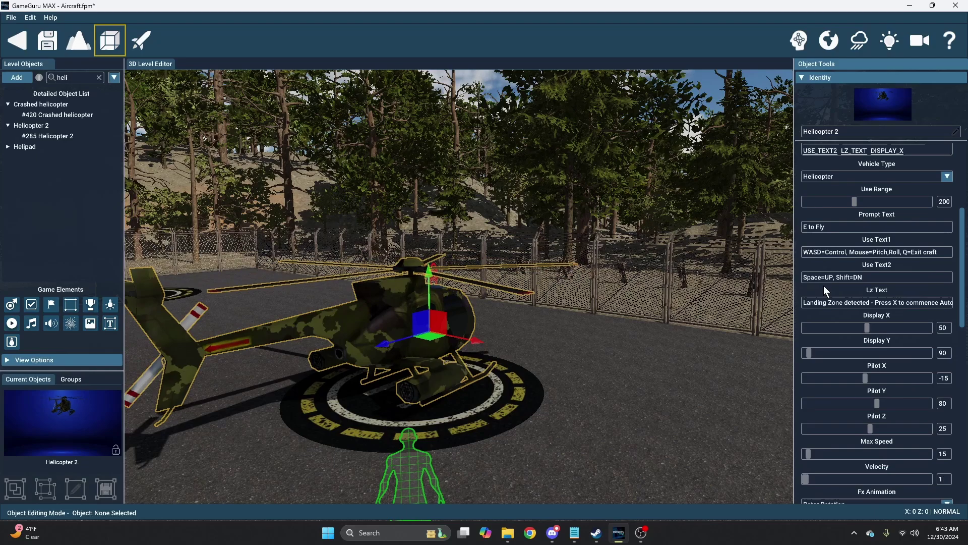
scroll(824, 286, "down", 2)
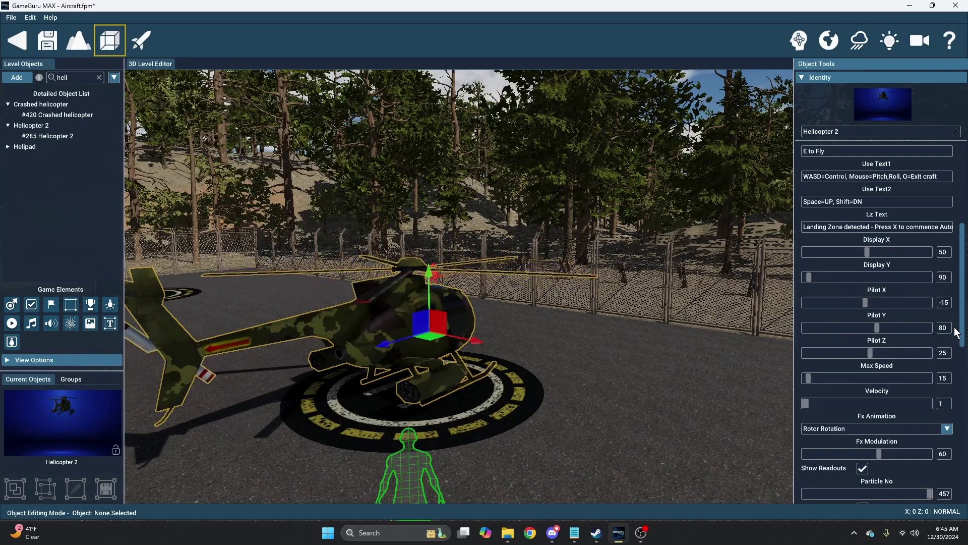
scroll(956, 333, "down", 3)
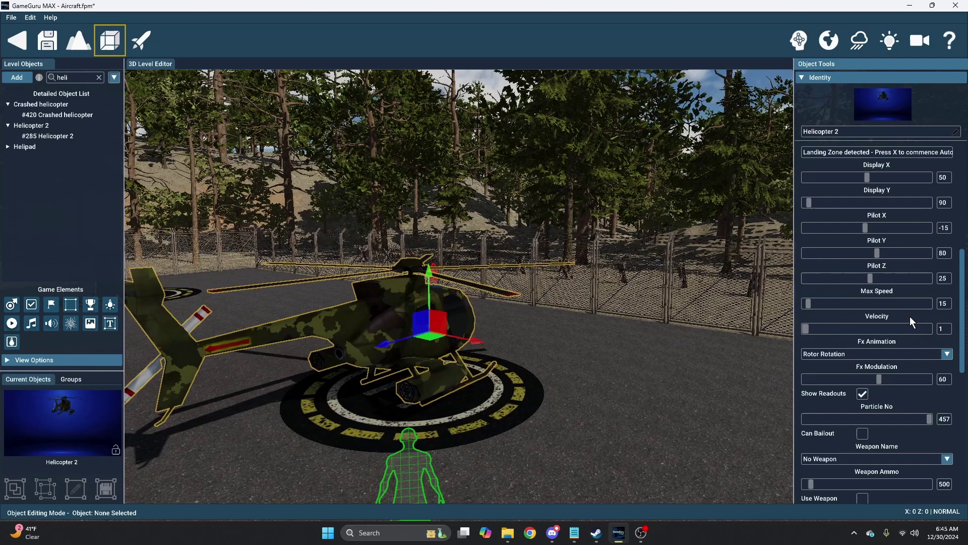
left_click(940, 325)
key("BackSpace")
type("1")
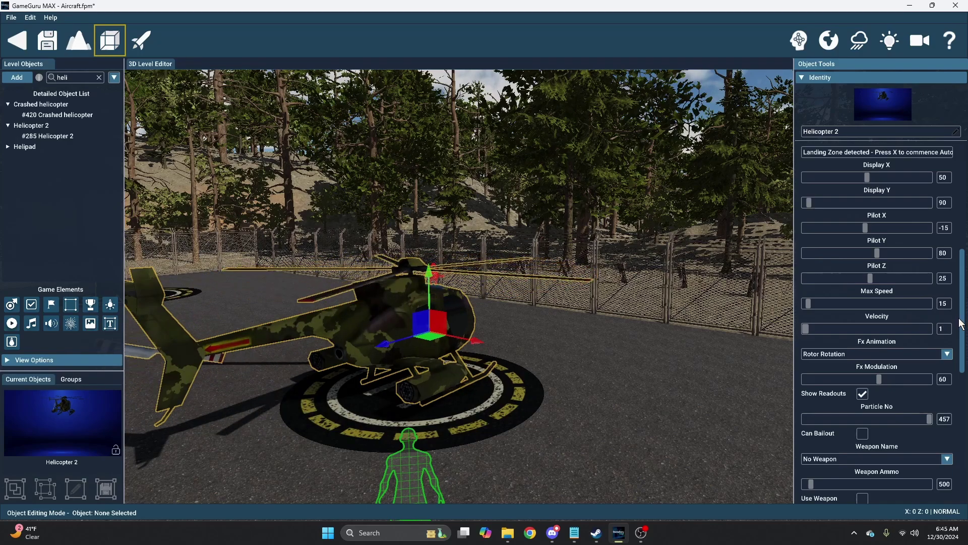
scroll(961, 324, "down", 1)
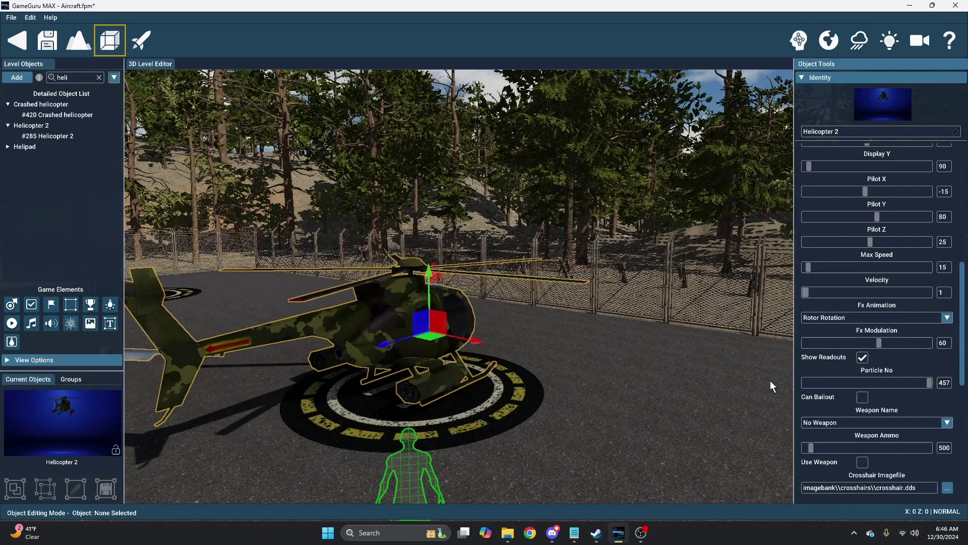
- Replace the Level Objects search 'heli' with 'part' and expand the Particles group
right_click_drag(567, 386, 488, 364)
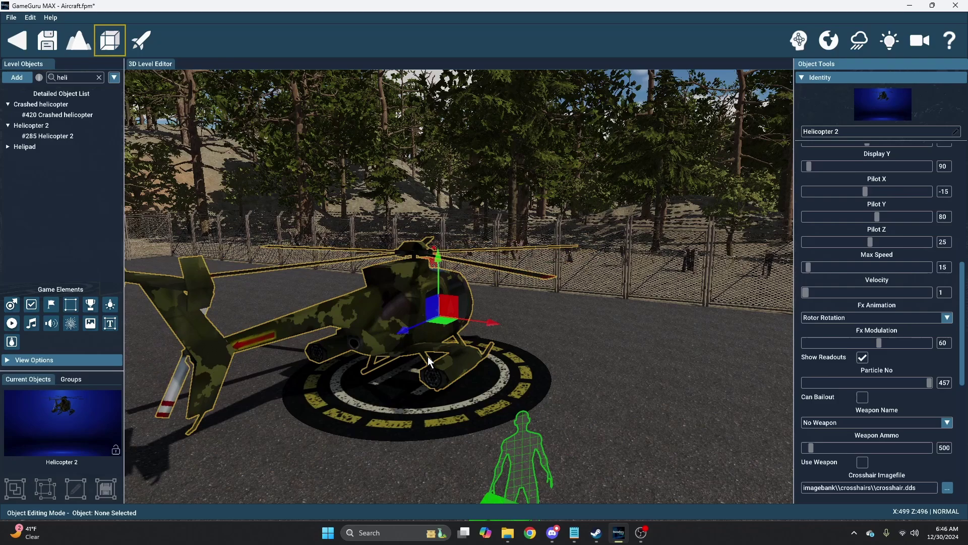
left_click(87, 79)
left_click_drag(87, 79, 59, 97)
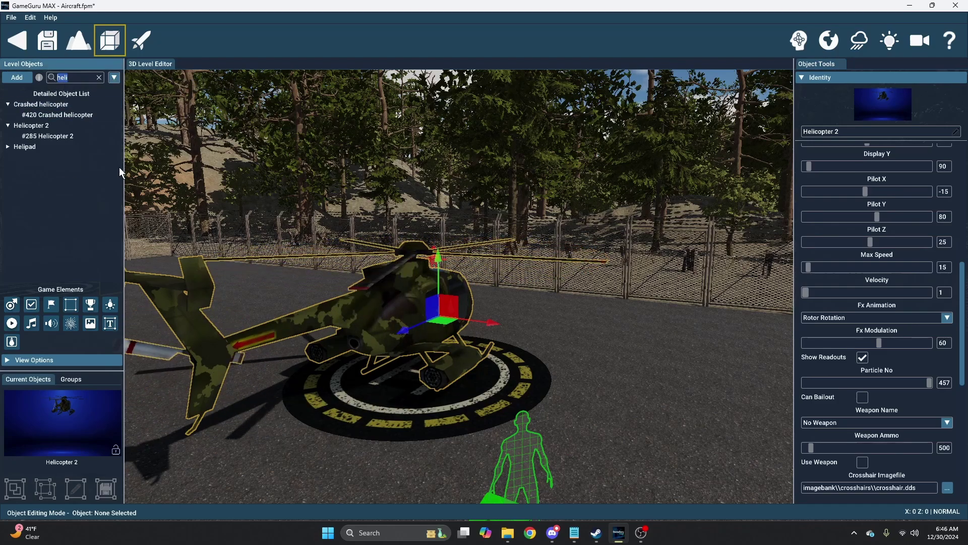
type("part")
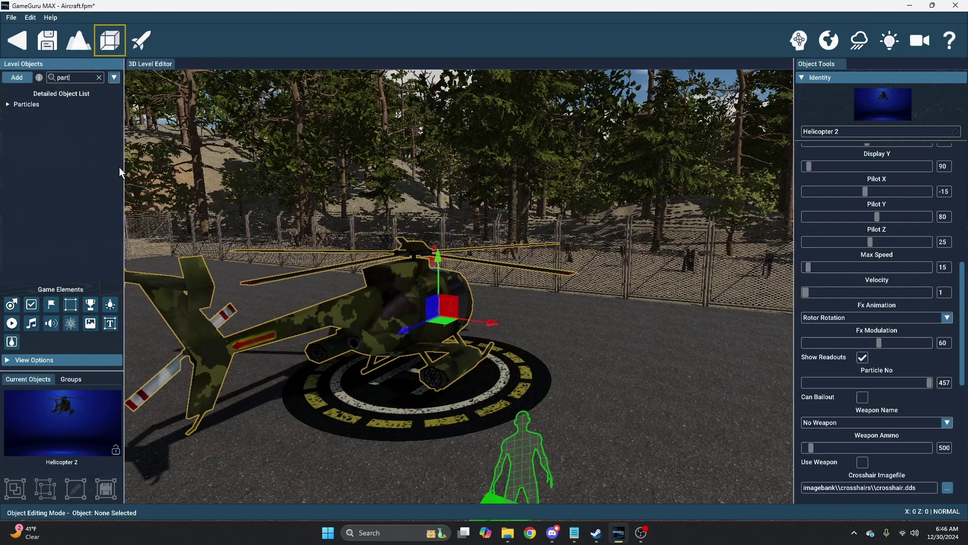
left_click(15, 105)
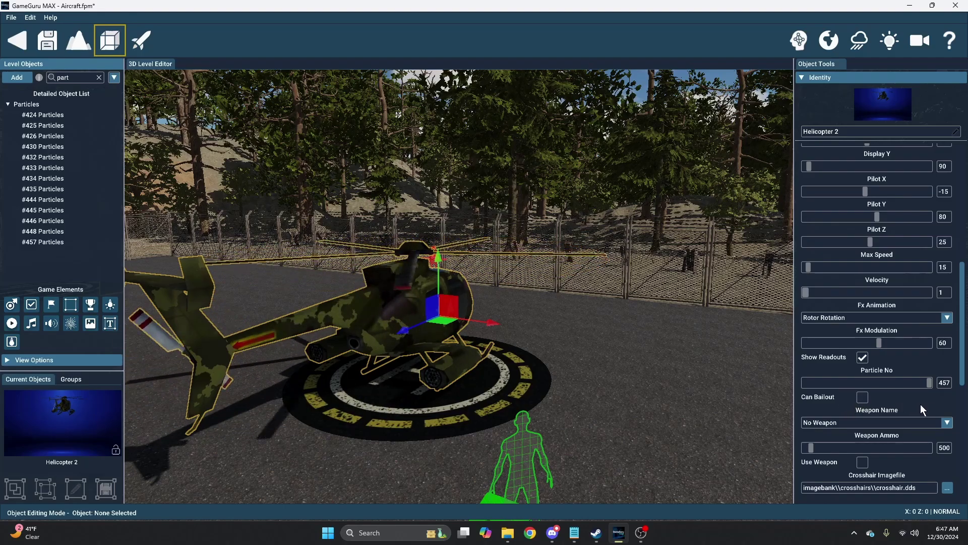
scroll(957, 404, "down", 1)
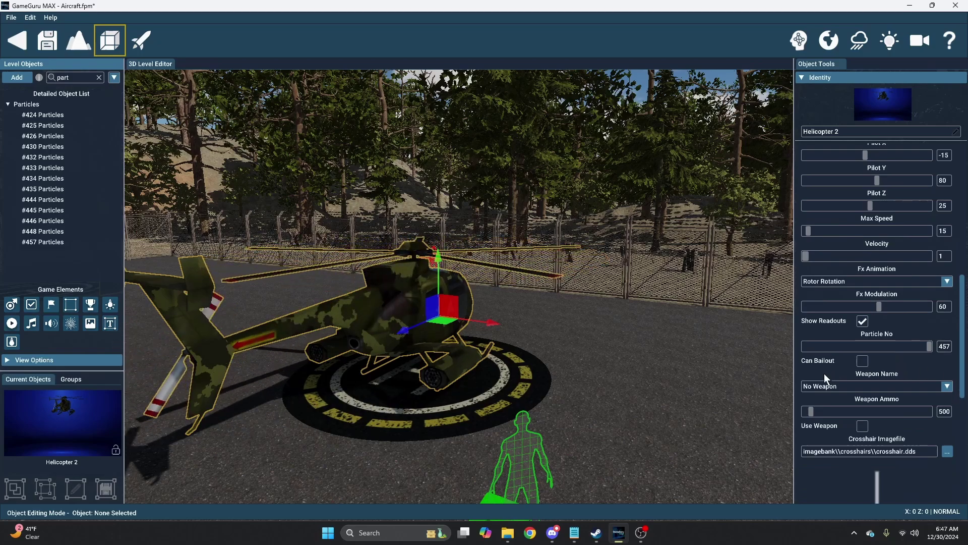
left_click(832, 385)
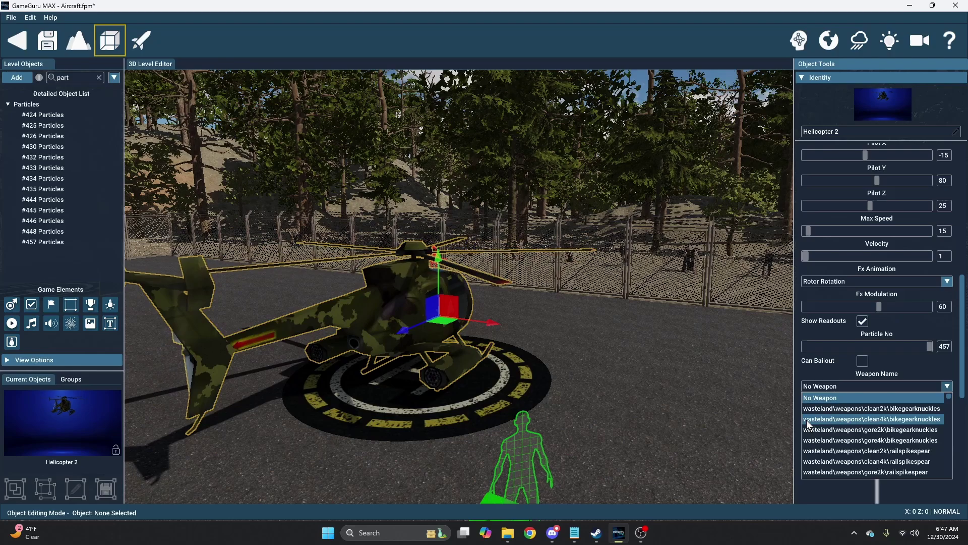
scroll(832, 426, "down", 10)
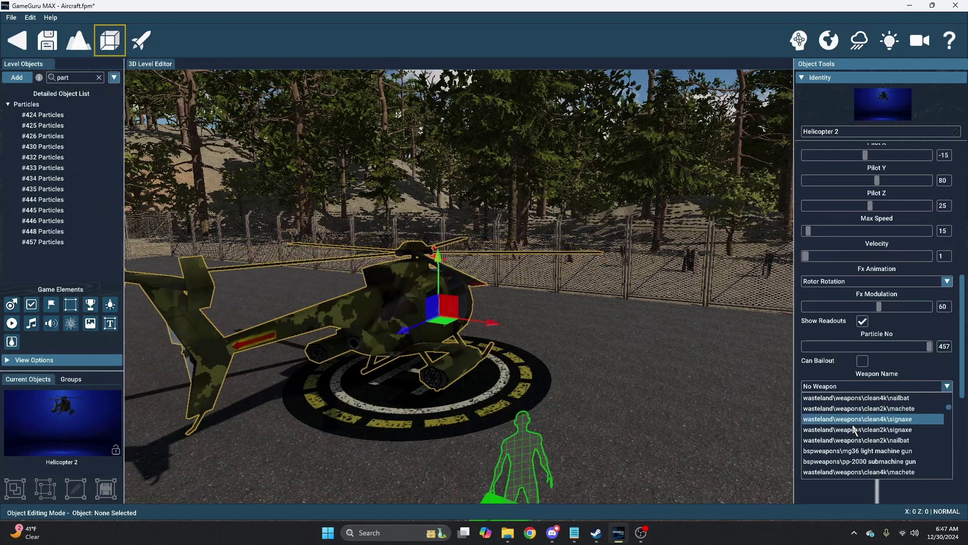
scroll(857, 429, "down", 5)
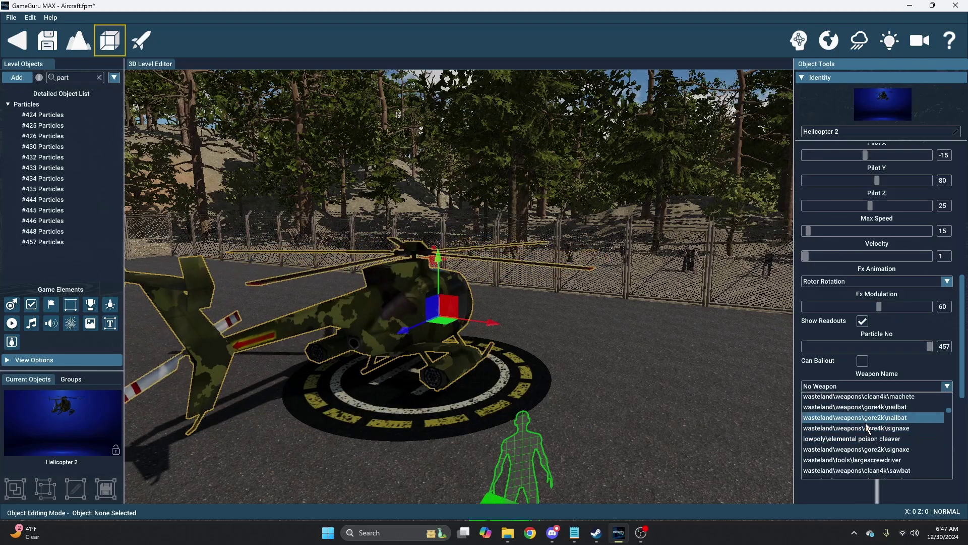
scroll(865, 423, "up", 1)
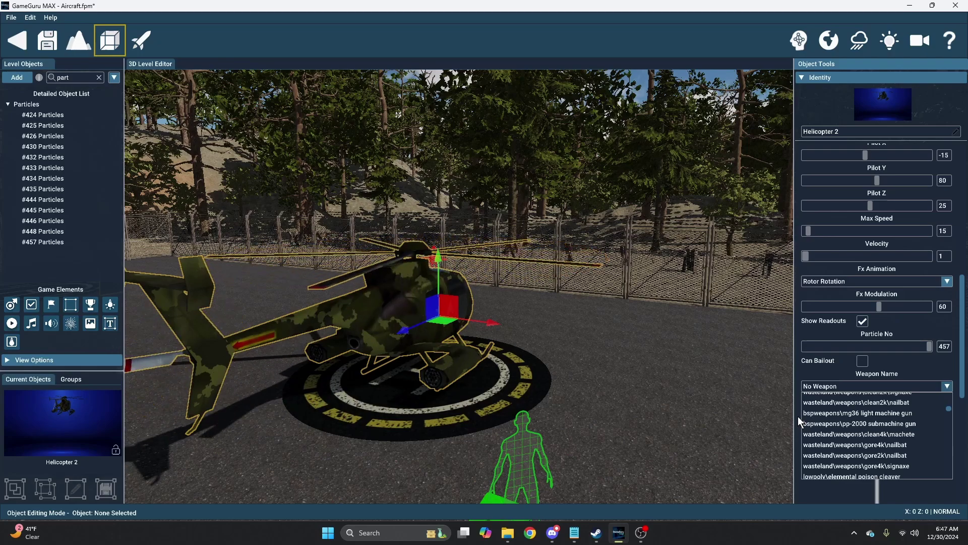
left_click(821, 387)
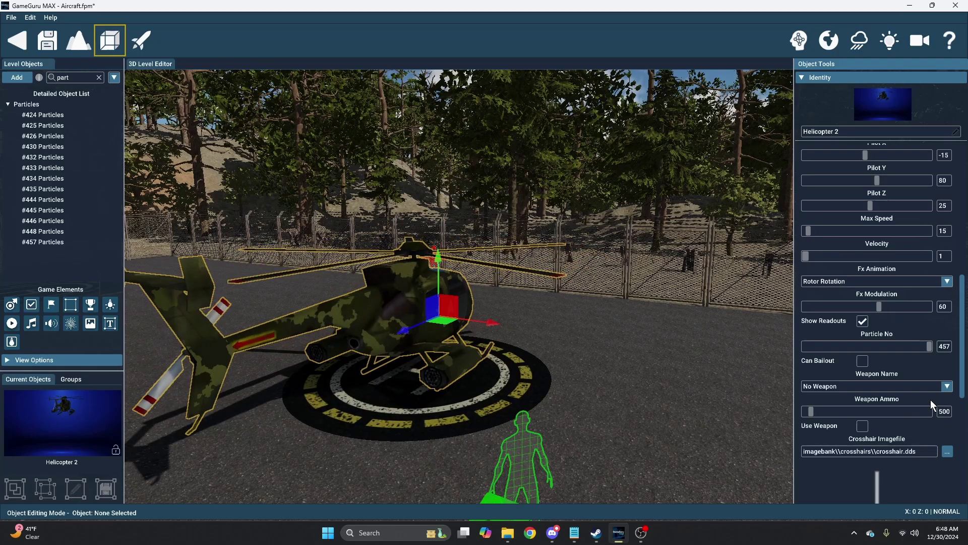
left_click(917, 386)
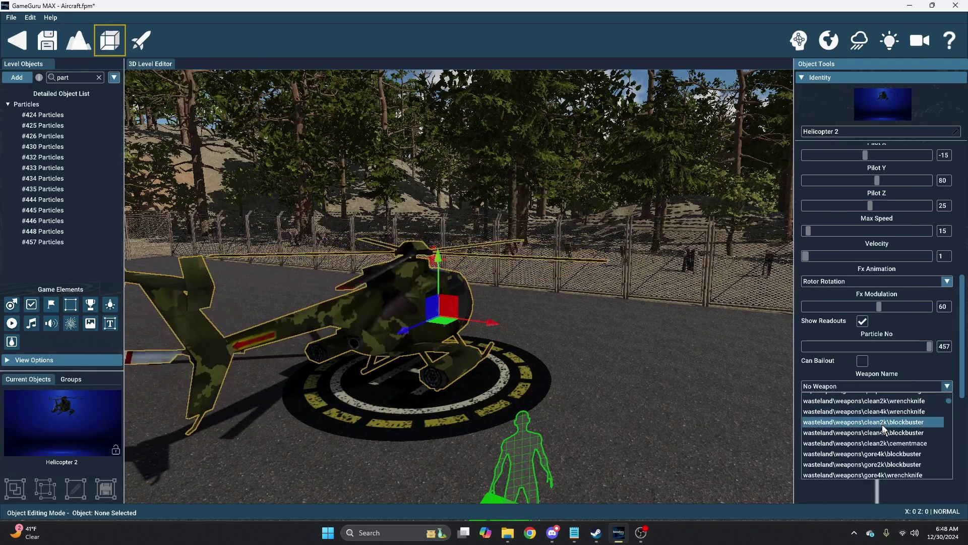
scroll(900, 455, "down", 5)
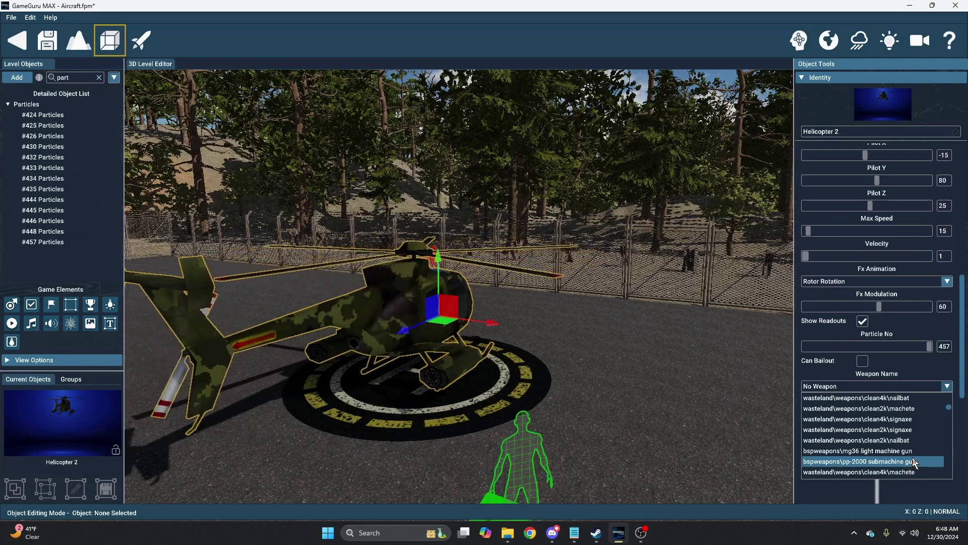
left_click(841, 374)
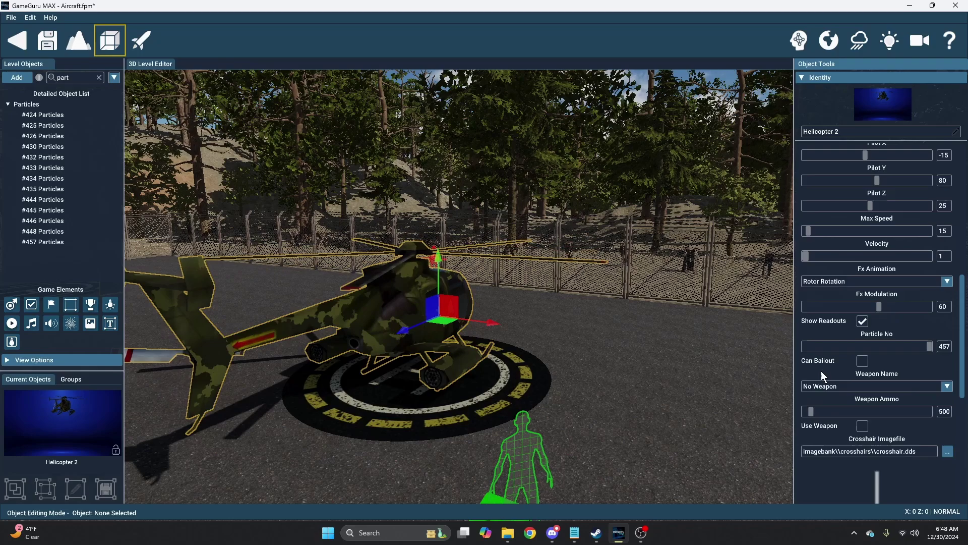
left_click(863, 425)
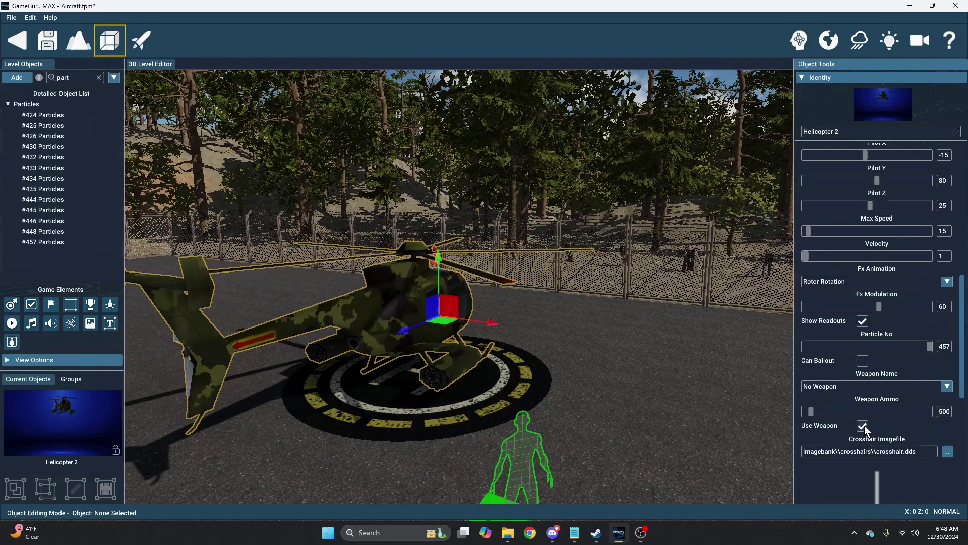
left_click(863, 426)
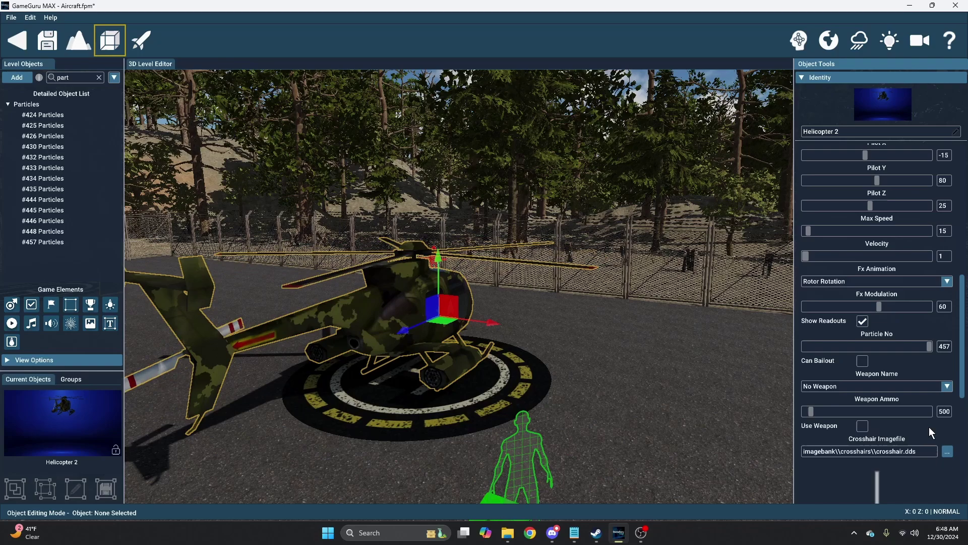
scroll(938, 426, "down", 3)
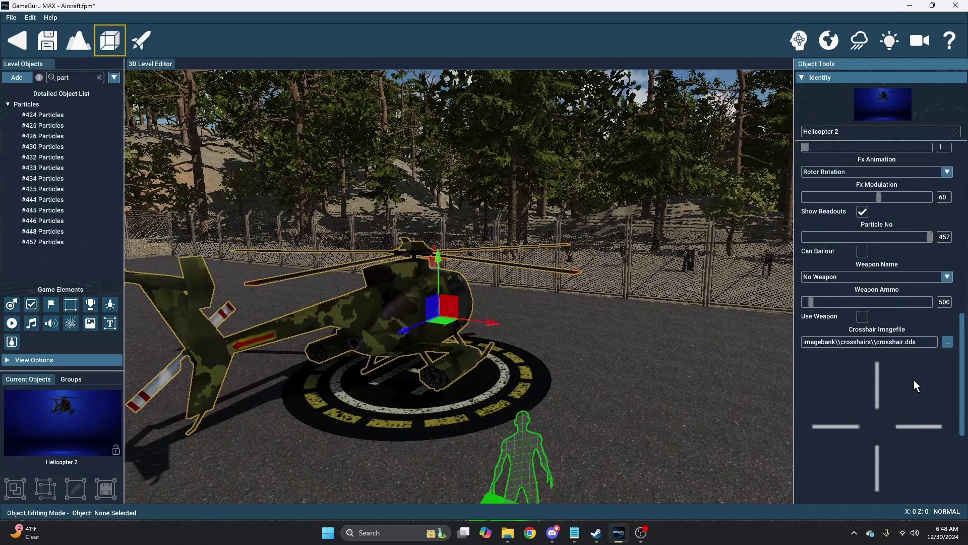
scroll(805, 401, "down", 4)
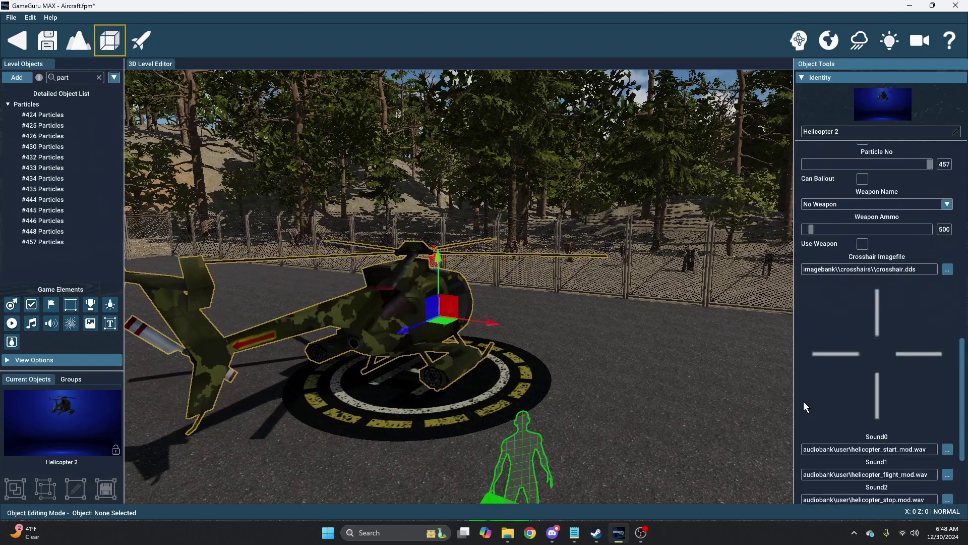
scroll(959, 382, "down", 2)
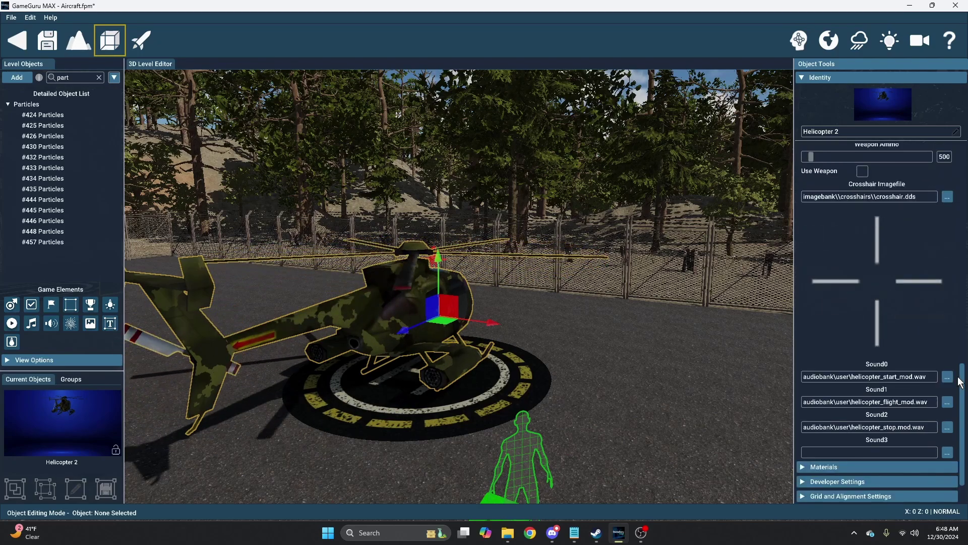
scroll(959, 382, "down", 2)
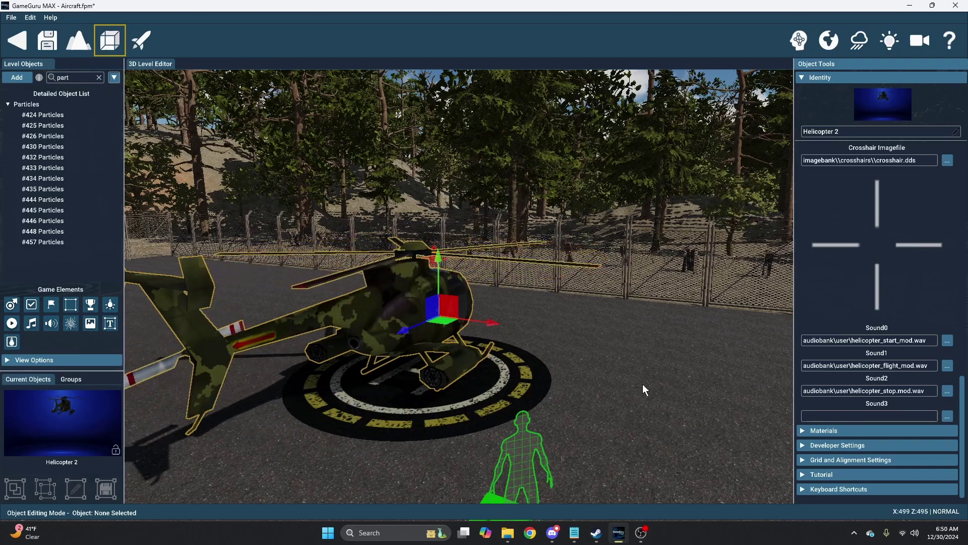
- Clear the object search and keep the Detailed Object List view
double_click(84, 78)
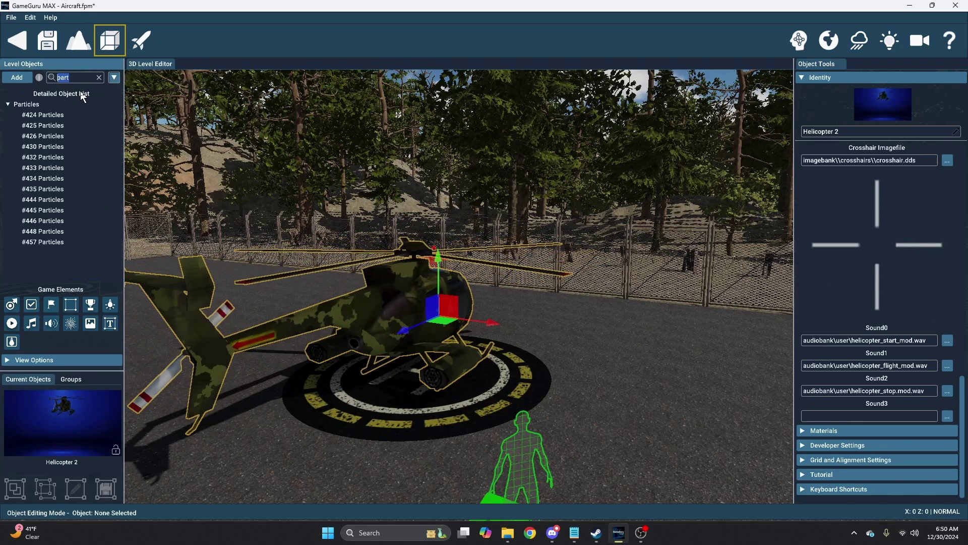
key("BackSpace")
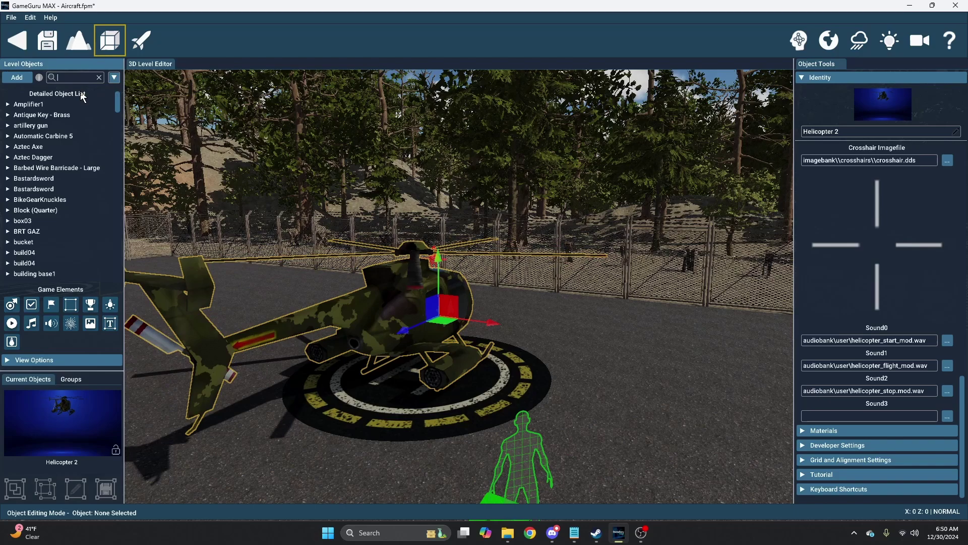
left_click(115, 77)
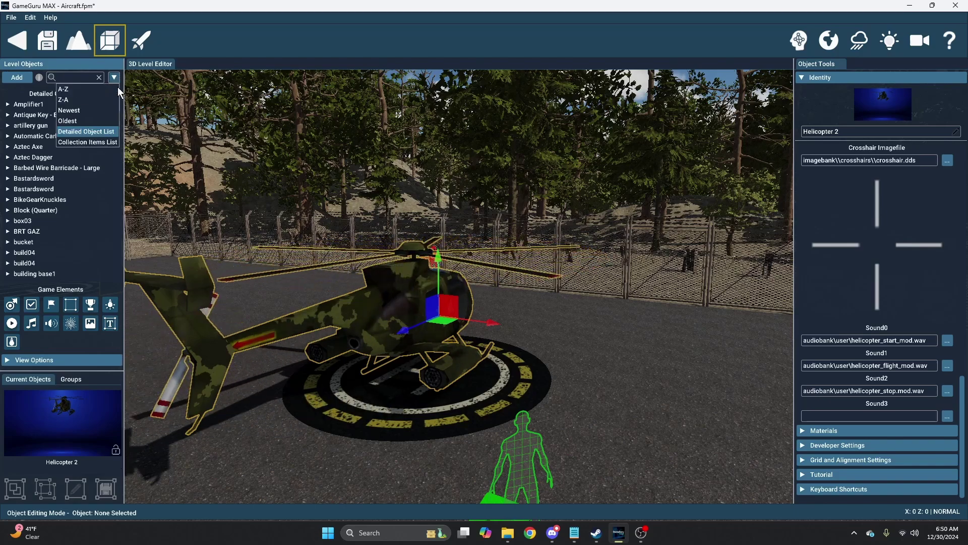
left_click(51, 93)
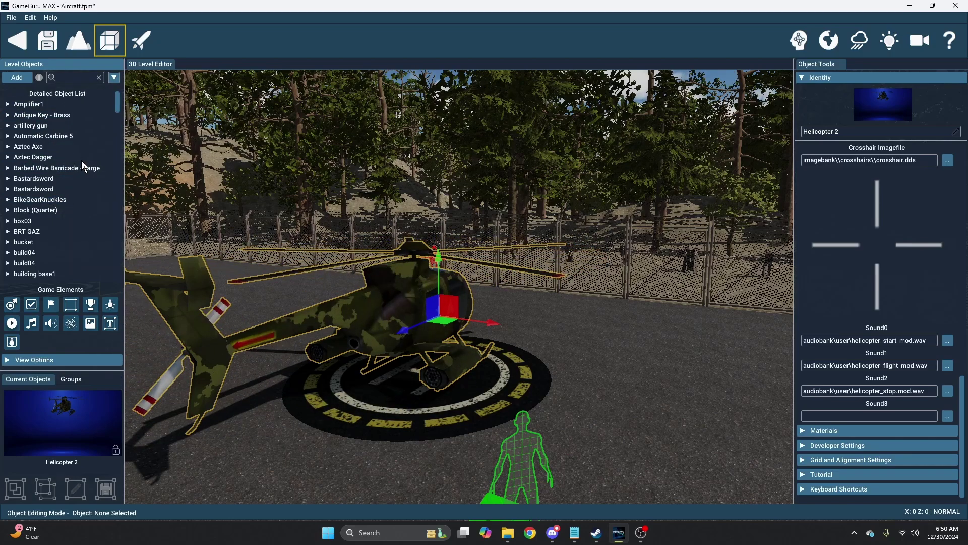
- Search the objects for 'heli' and select '#420 Crashed helicopter'
left_click(87, 79)
type("heli")
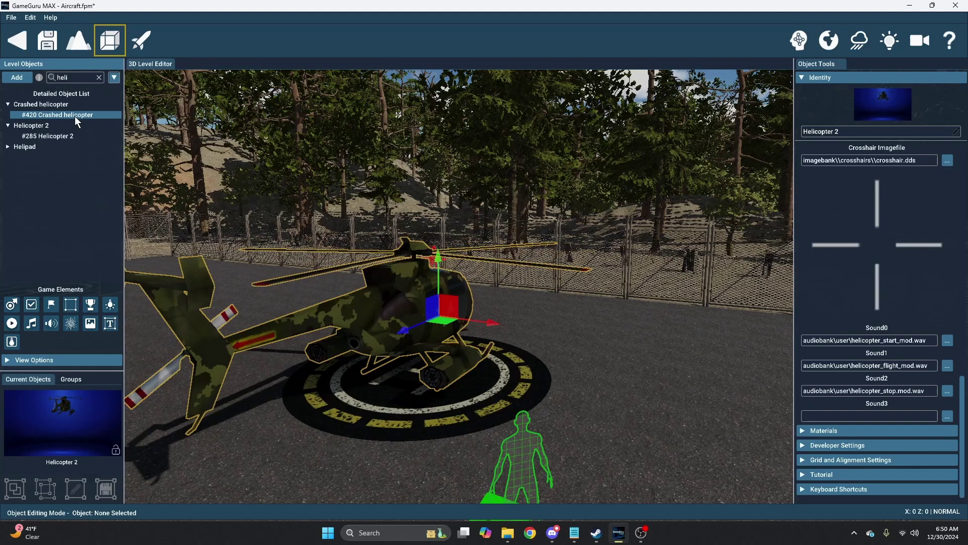
left_click(75, 115)
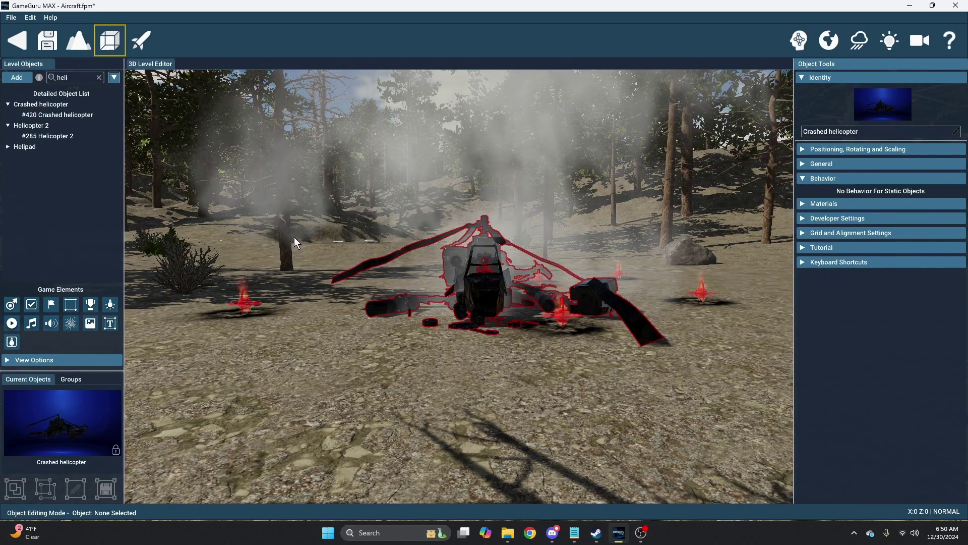
- Move the view beside the crash site, zoom out and select its Trigger Zone
key("a")
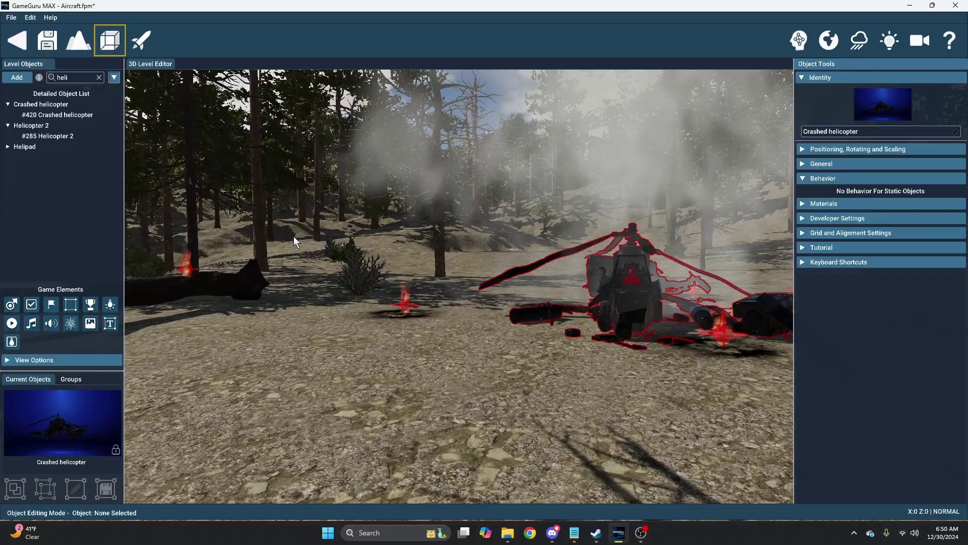
mouse_move(318, 233)
right_mouse_down()
mouse_move(383, 233)
mouse_move(257, 233)
mouse_move(317, 242)
mouse_move(373, 227)
mouse_move(479, 250)
mouse_move(309, 237)
right_mouse_up()
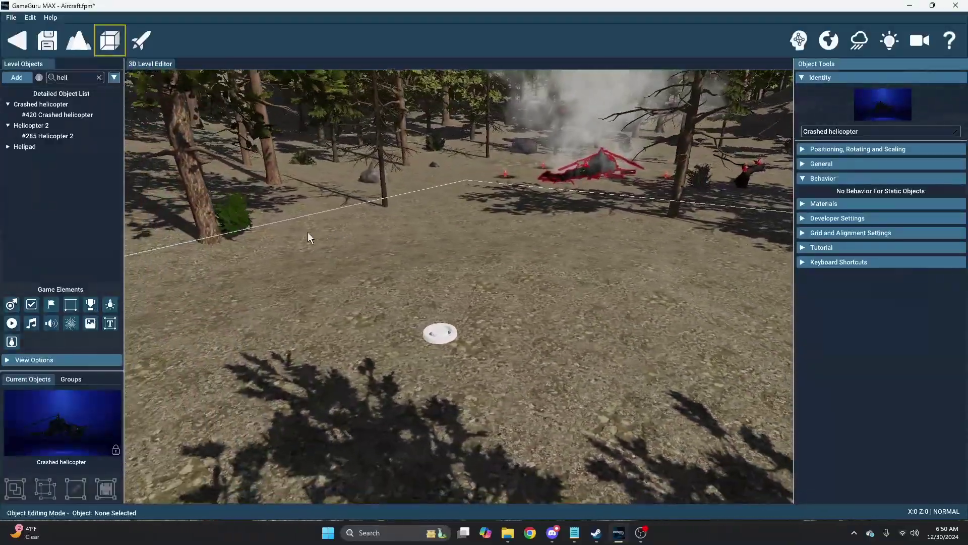
scroll(309, 237, "down", 5)
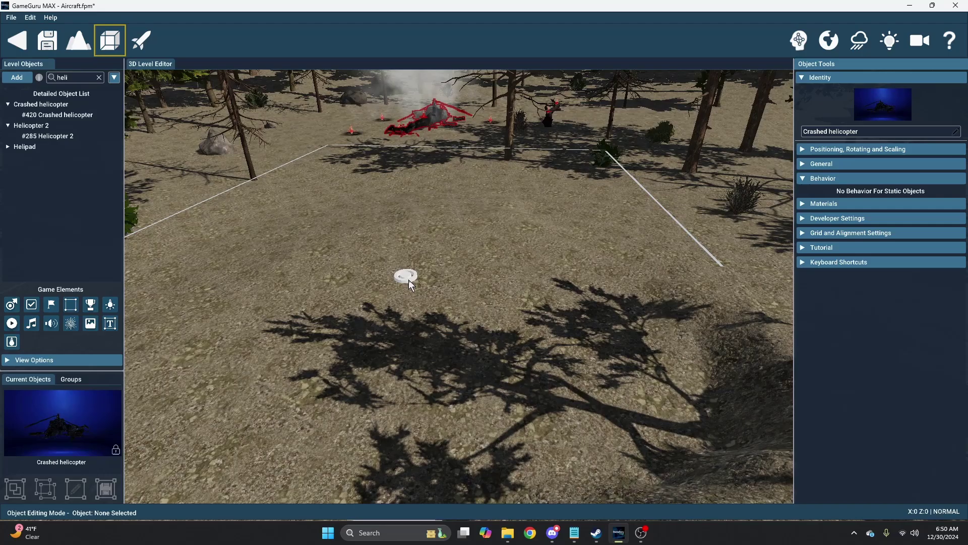
left_click(407, 277)
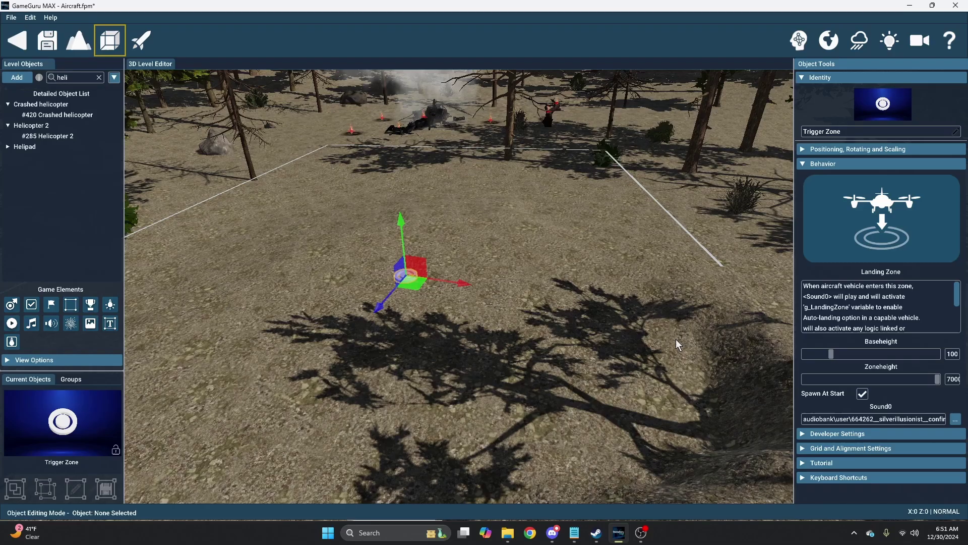
right_click_drag(676, 339, 673, 293)
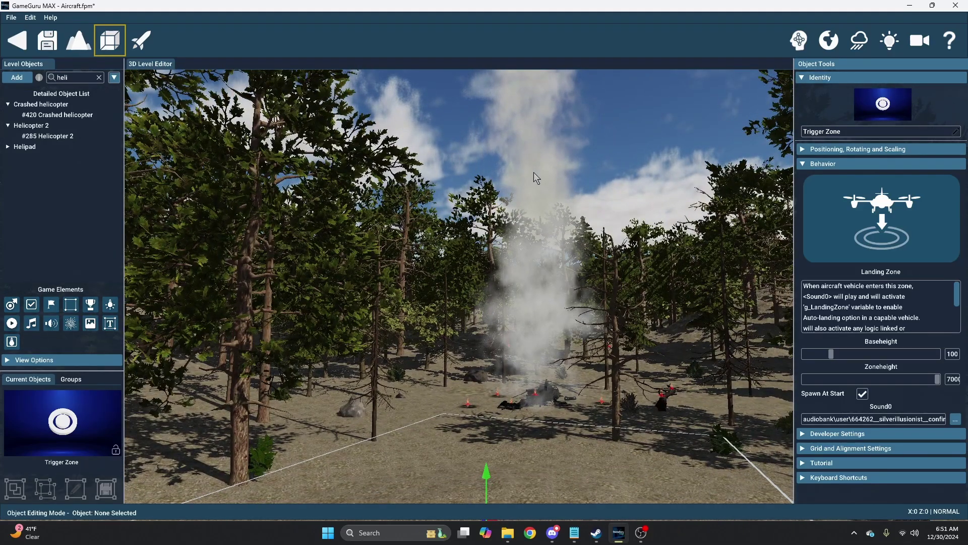
scroll(532, 174, "down", 3)
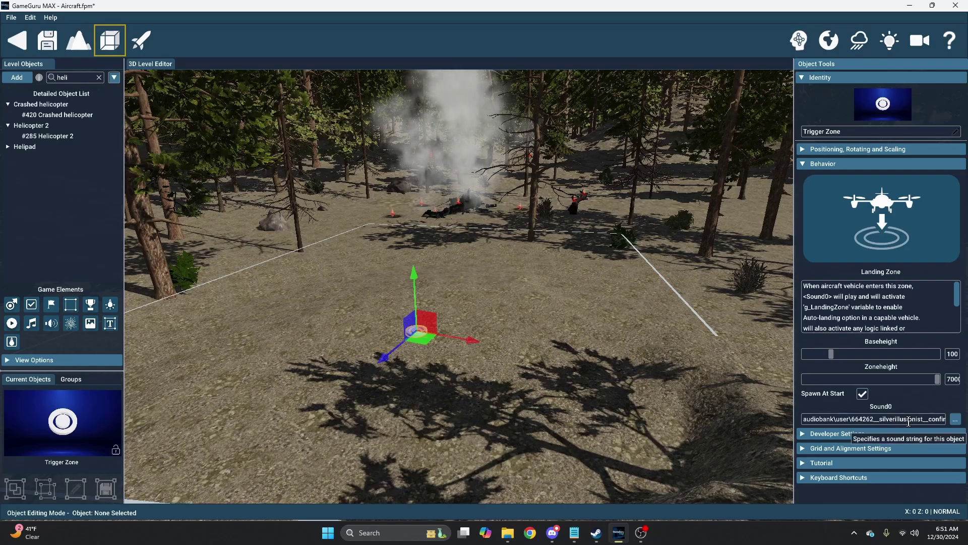
left_click_drag(910, 419, 938, 419)
left_click(927, 398)
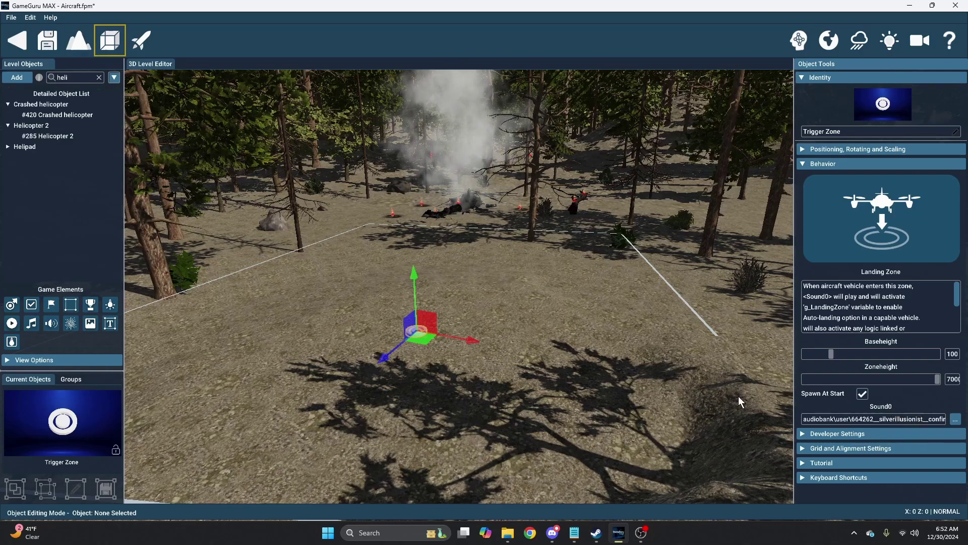
middle_click_drag(549, 361, 519, 330)
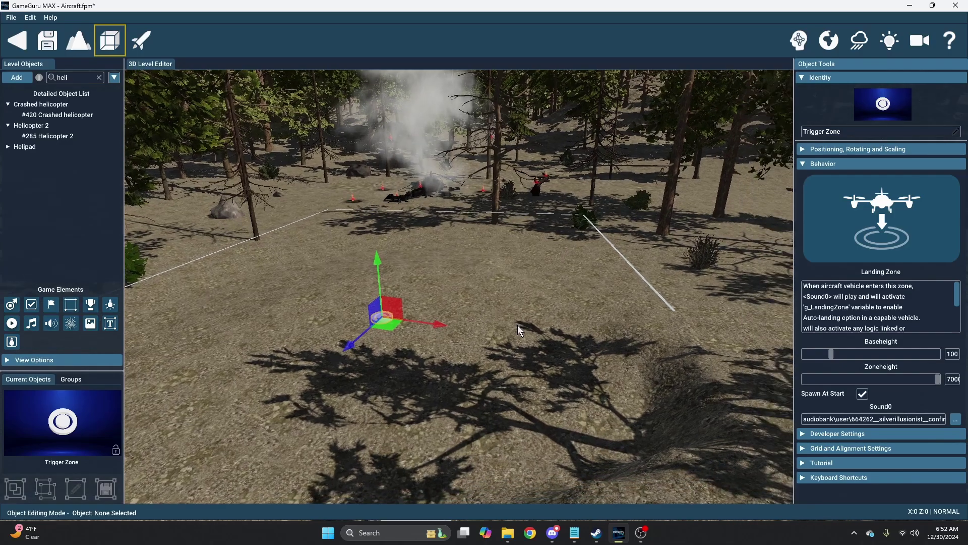